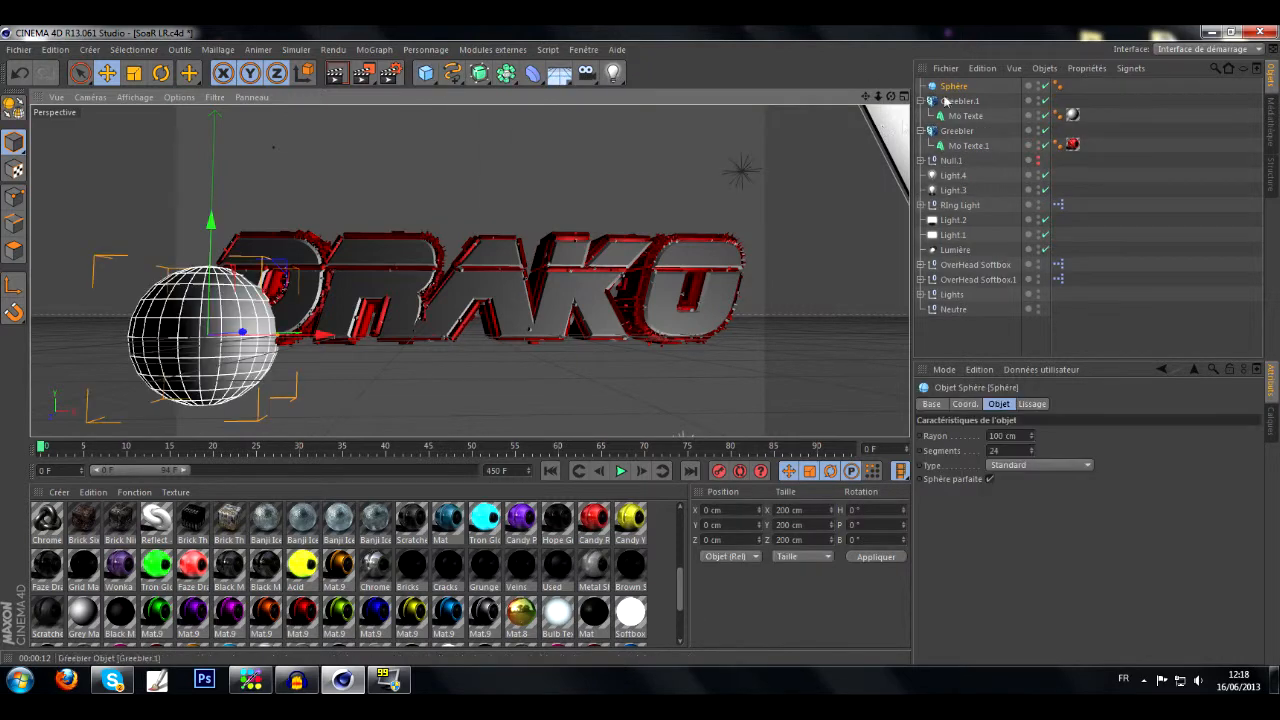
Delete the sphere and both Greebler objects with their text from the scene
{"action": "mouse_move", "coordinate": [954, 87]}
{"action": "left_mouse_down"}
{"action": "mouse_move", "coordinate": [958, 150]}
{"action": "mouse_move", "coordinate": [954, 84]}
{"action": "left_mouse_up"}
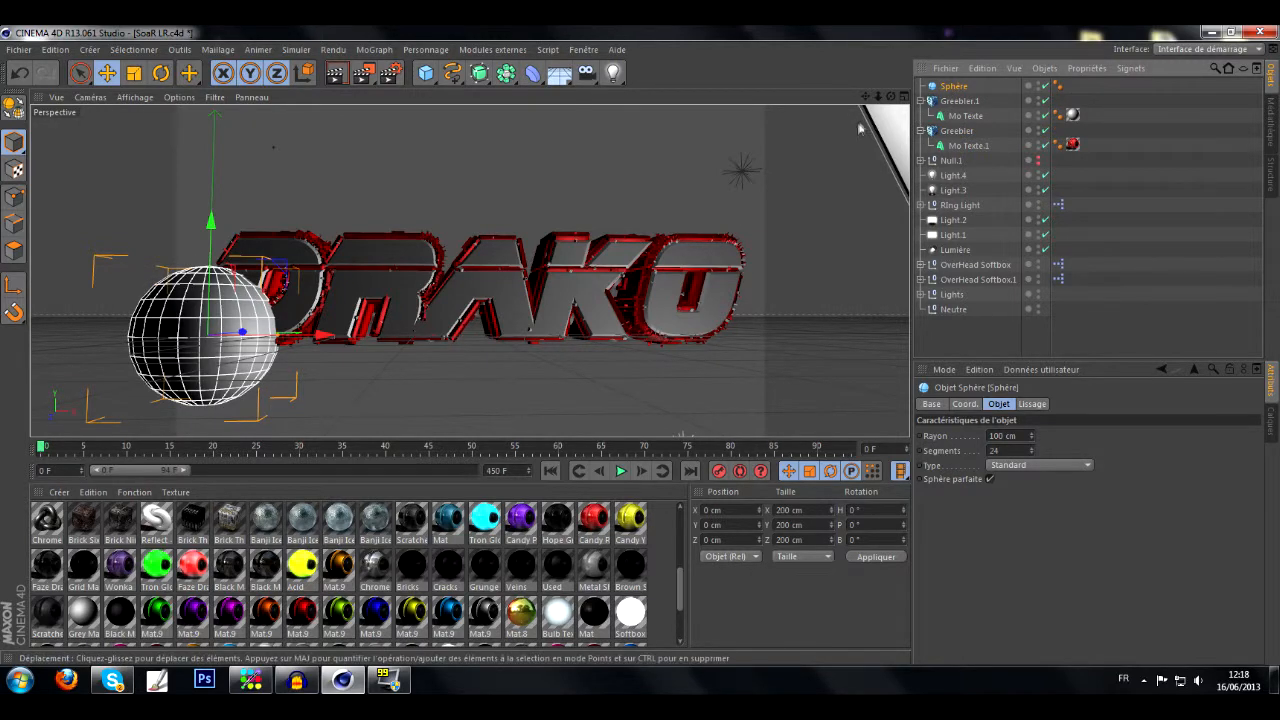
{"action": "key", "text": "Delete"}
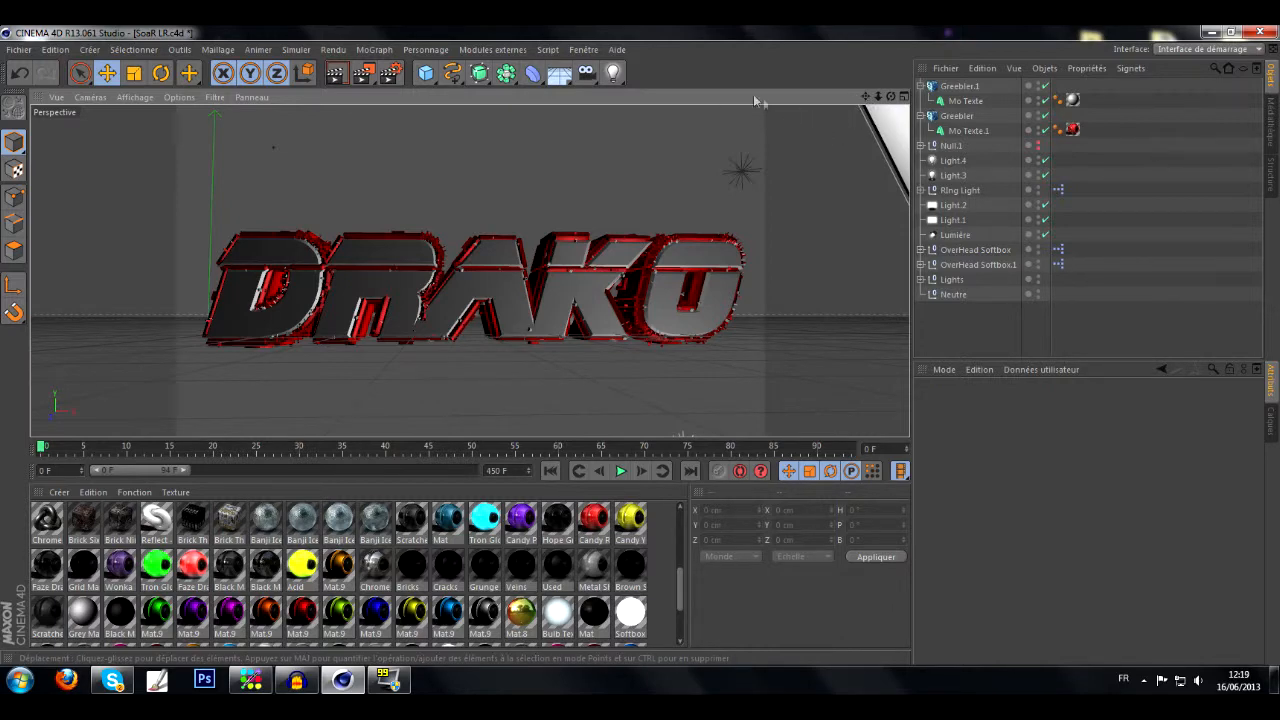
{"action": "left_click", "coordinate": [960, 117]}
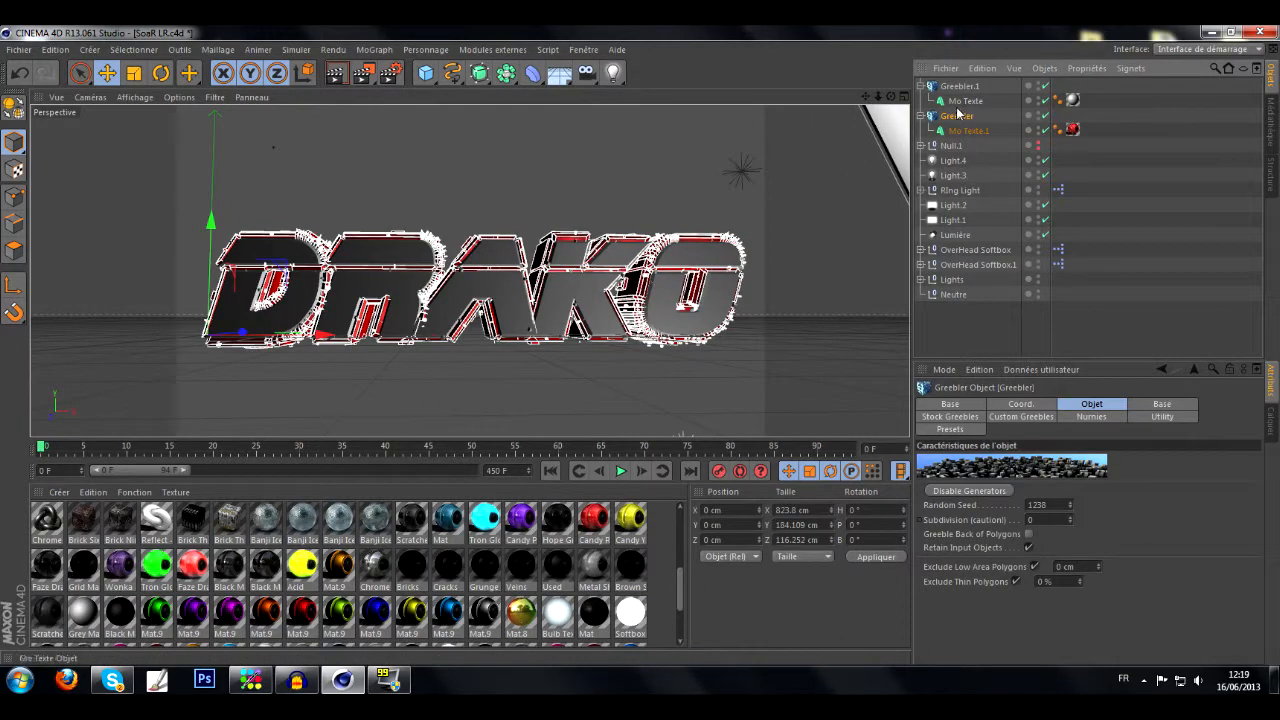
{"action": "key", "text": "Delete"}
{"action": "left_click", "coordinate": [956, 88]}
{"action": "key", "text": "Delete"}
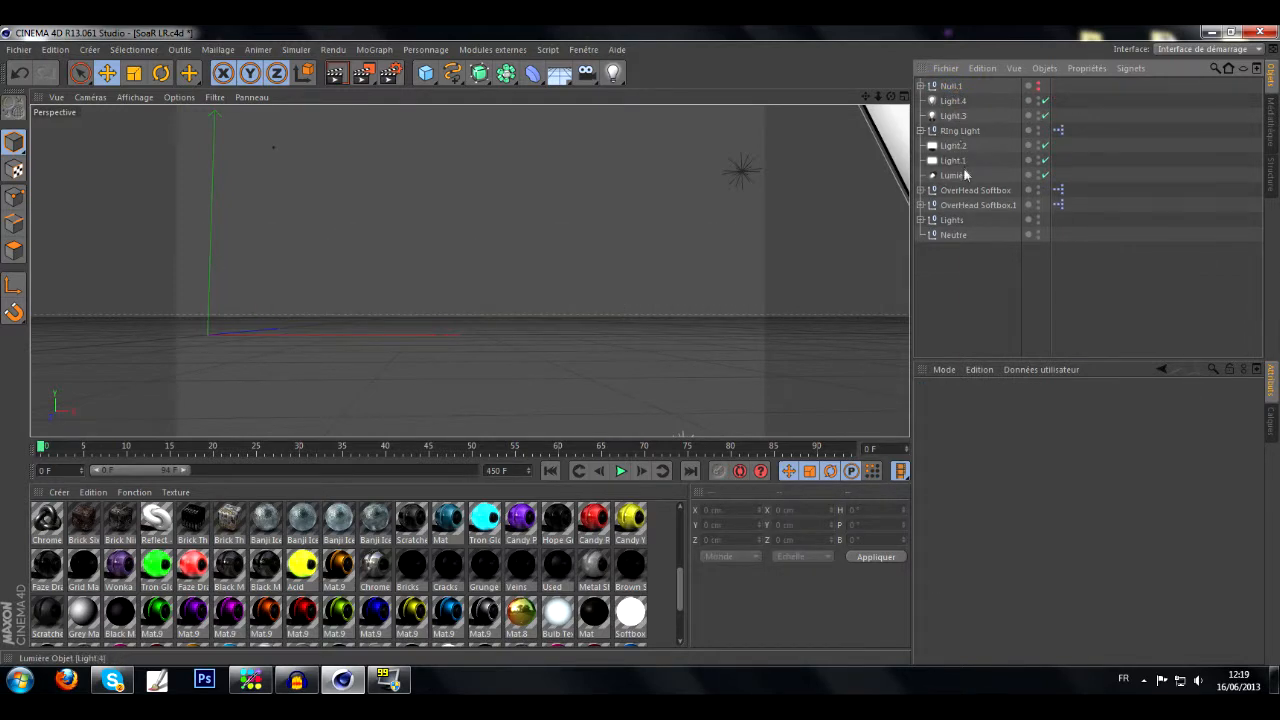
Add a MoText object reading "Drako" in Blade Runner Movie Font with a depth of 64
{"action": "left_click", "coordinate": [374, 49]}
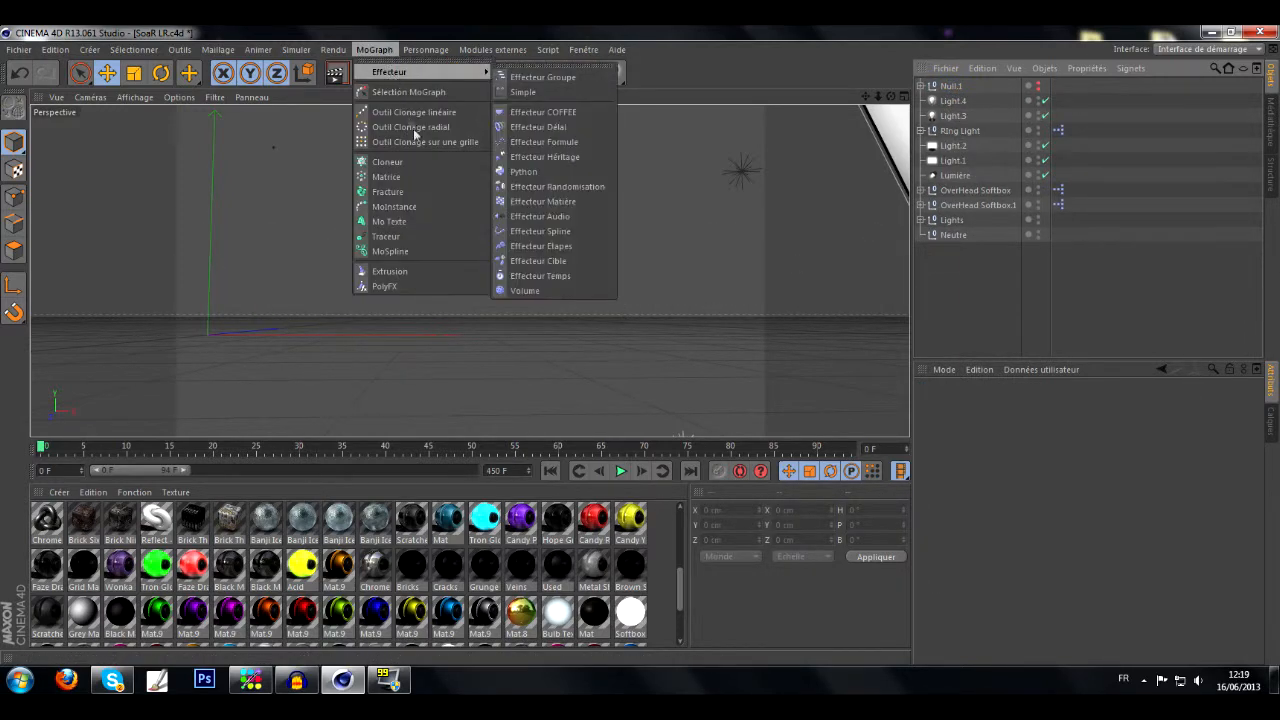
{"action": "left_click", "coordinate": [408, 220]}
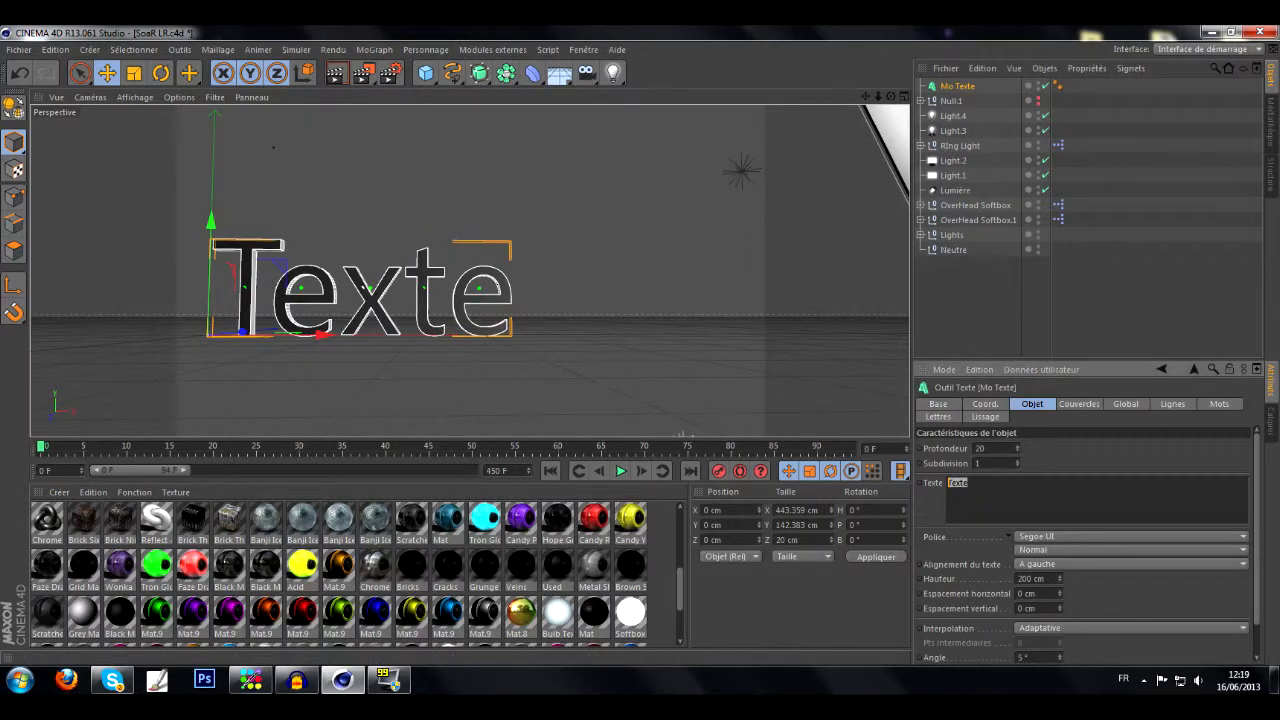
{"action": "left_click", "coordinate": [1078, 537]}
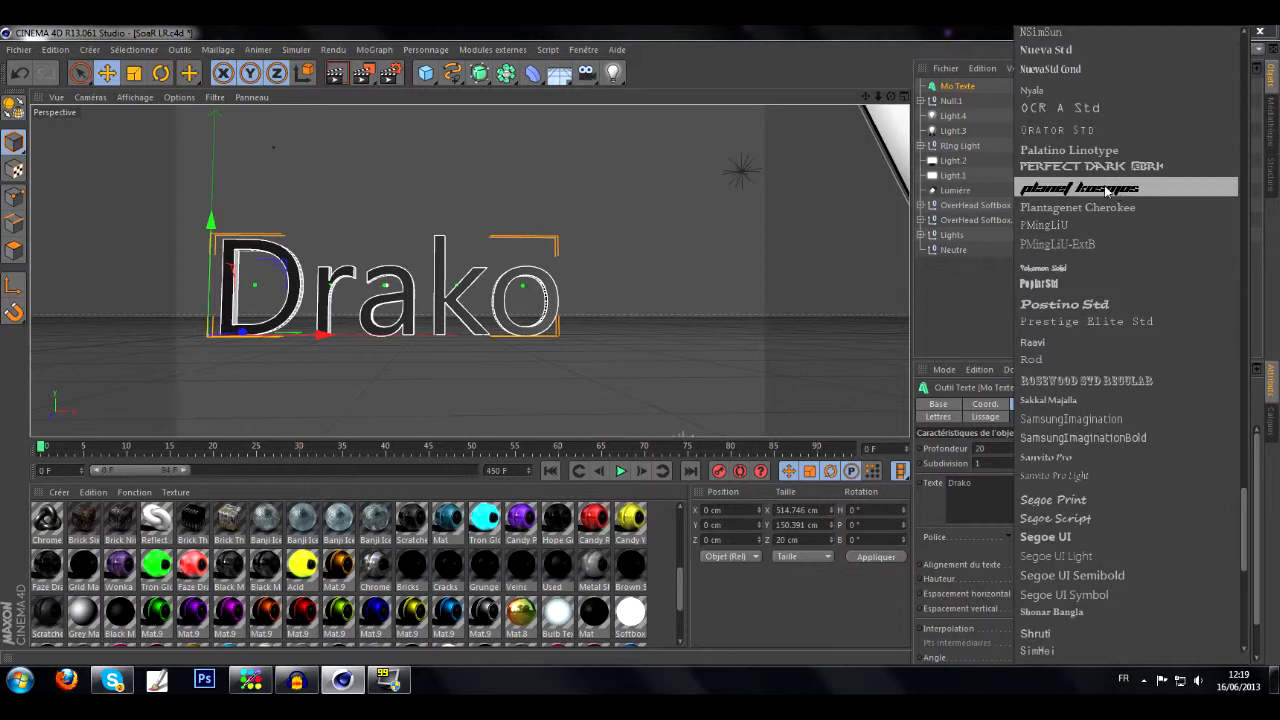
{"action": "scroll", "coordinate": [1108, 190], "scroll_direction": "up", "scroll_amount": 20}
{"action": "scroll", "coordinate": [1160, 253], "scroll_direction": "up", "scroll_amount": 10}
{"action": "left_click", "coordinate": [1172, 188]}
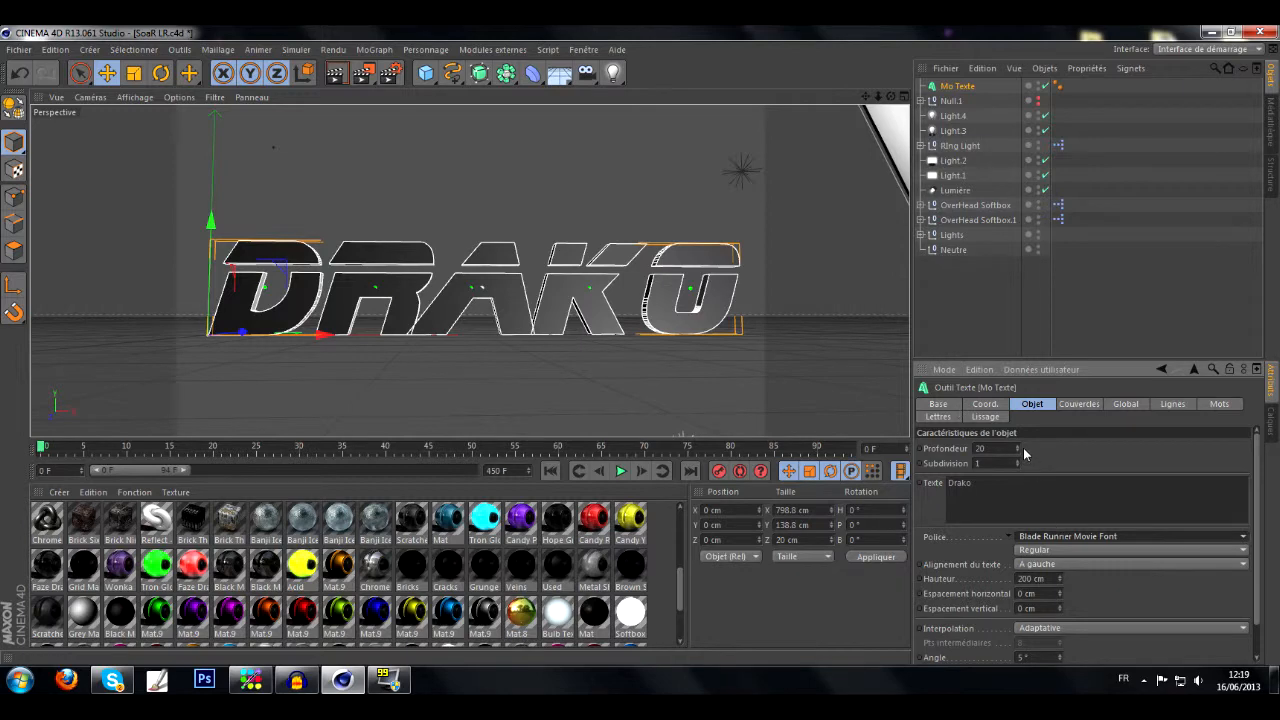
{"action": "left_click_drag", "start_coordinate": [1018, 450], "coordinate": [1070, 450]}
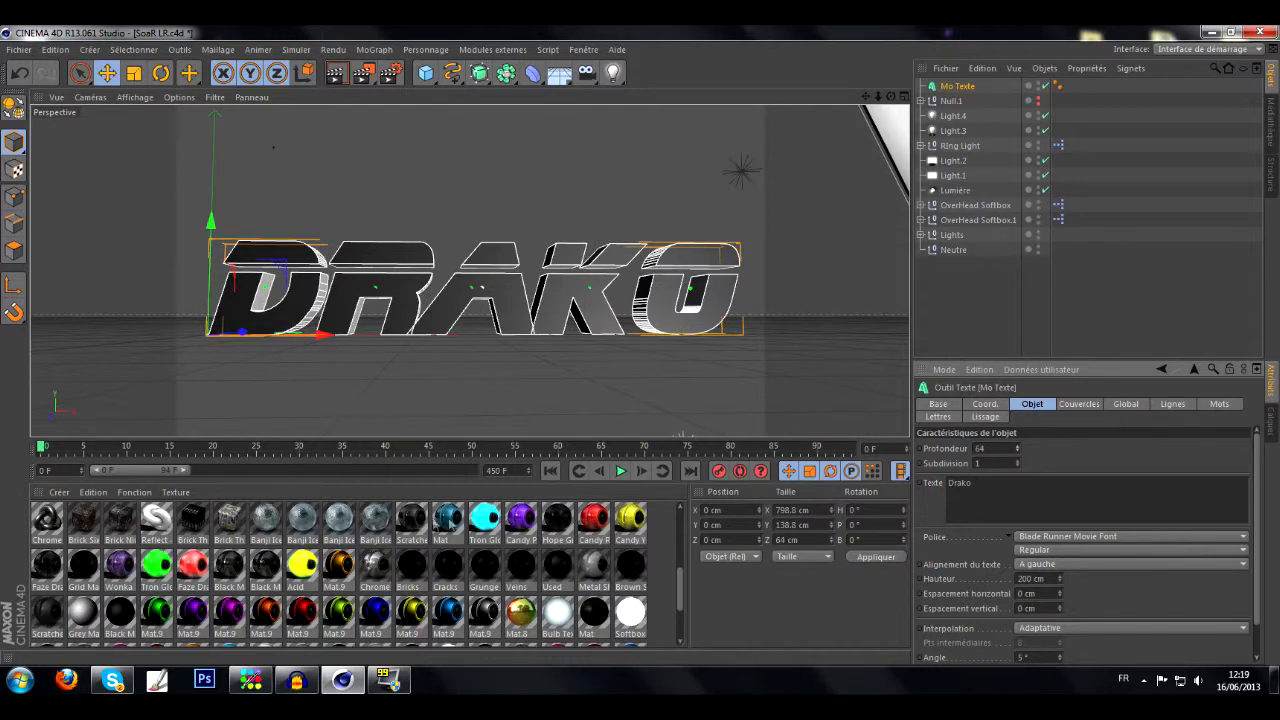
Apply the grey Mat.3 material to the text object
{"action": "scroll", "coordinate": [390, 580], "scroll_direction": "down", "scroll_amount": 2}
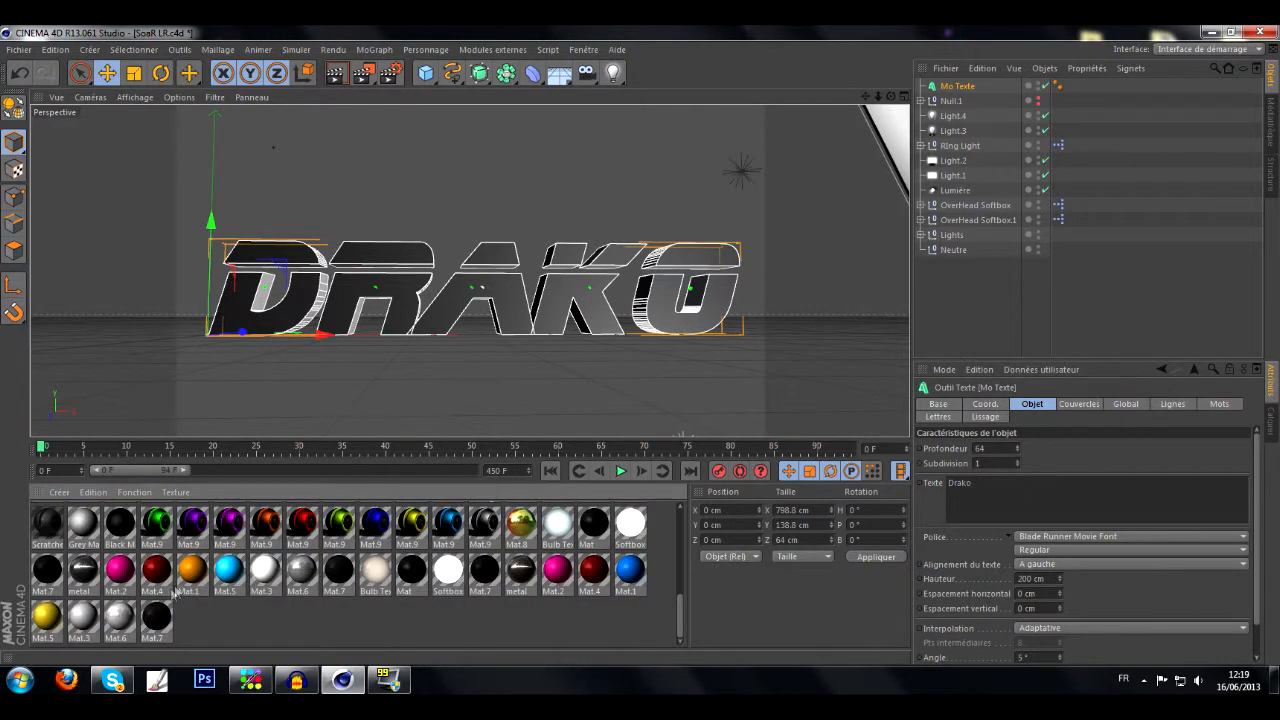
{"action": "left_click_drag", "start_coordinate": [78, 624], "coordinate": [958, 88]}
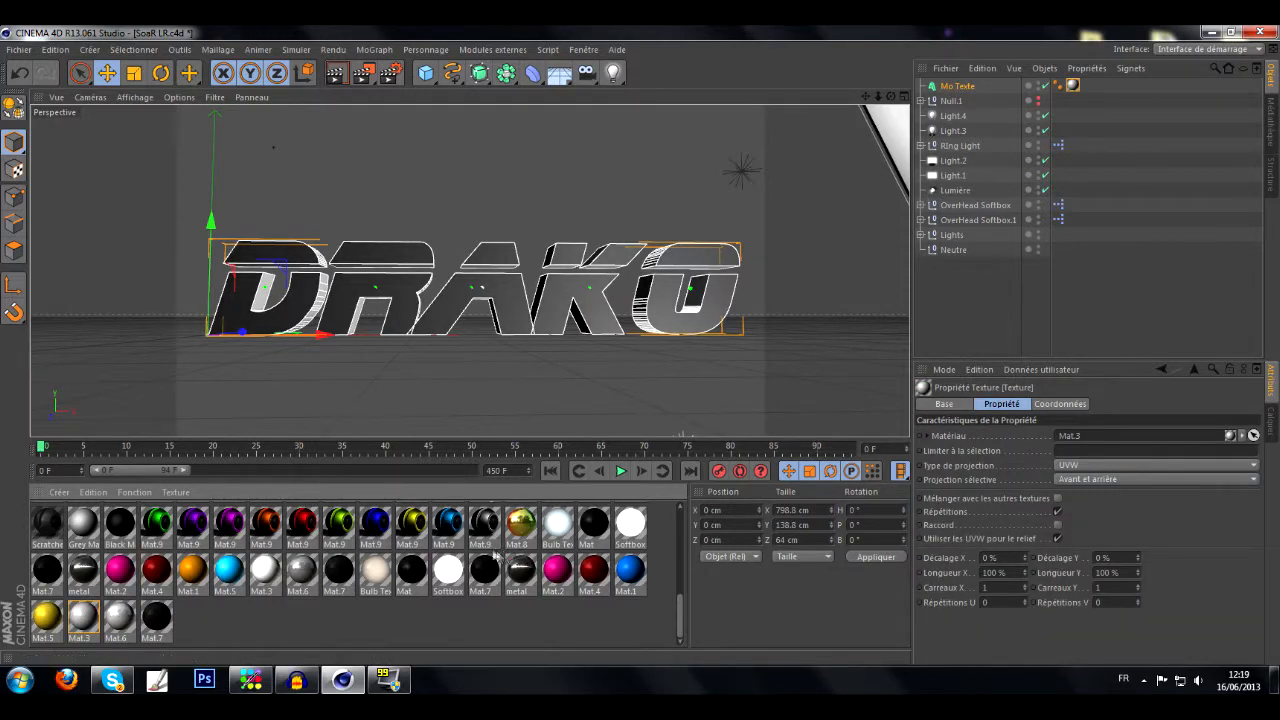
{"action": "left_click_drag", "start_coordinate": [1073, 90], "coordinate": [1073, 88]}
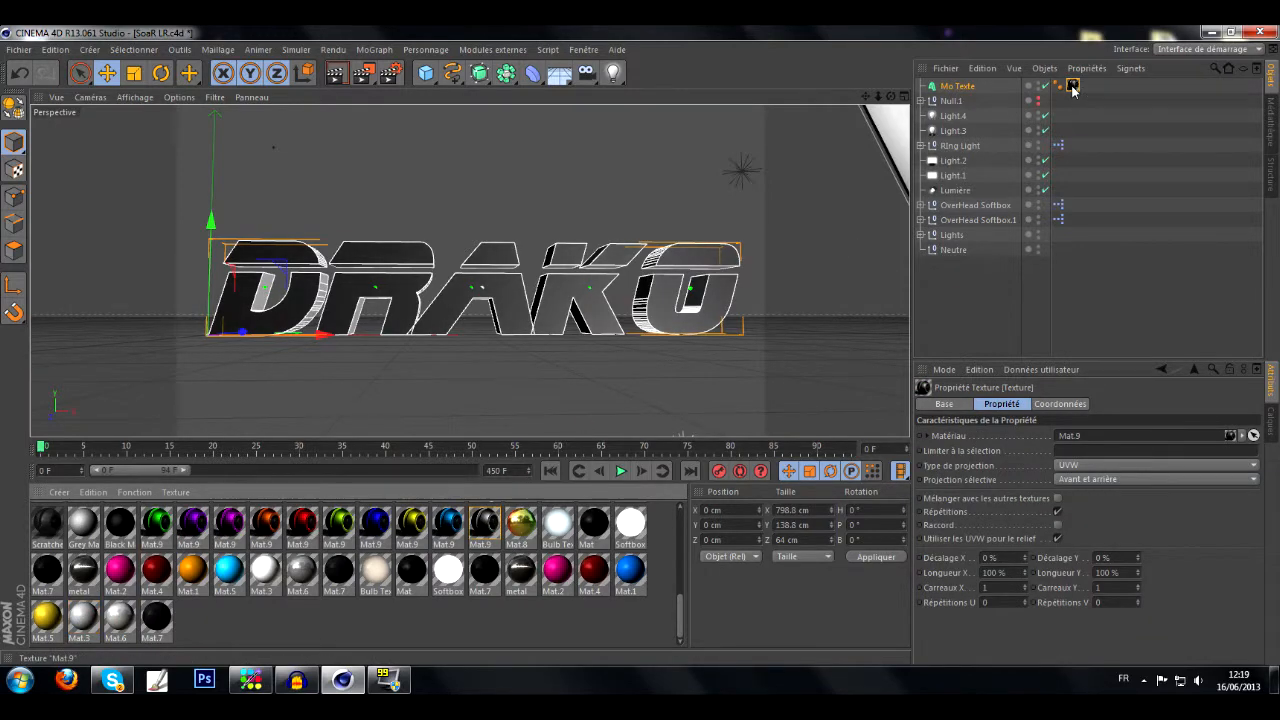
{"action": "left_click_drag", "start_coordinate": [626, 364], "coordinate": [1073, 88]}
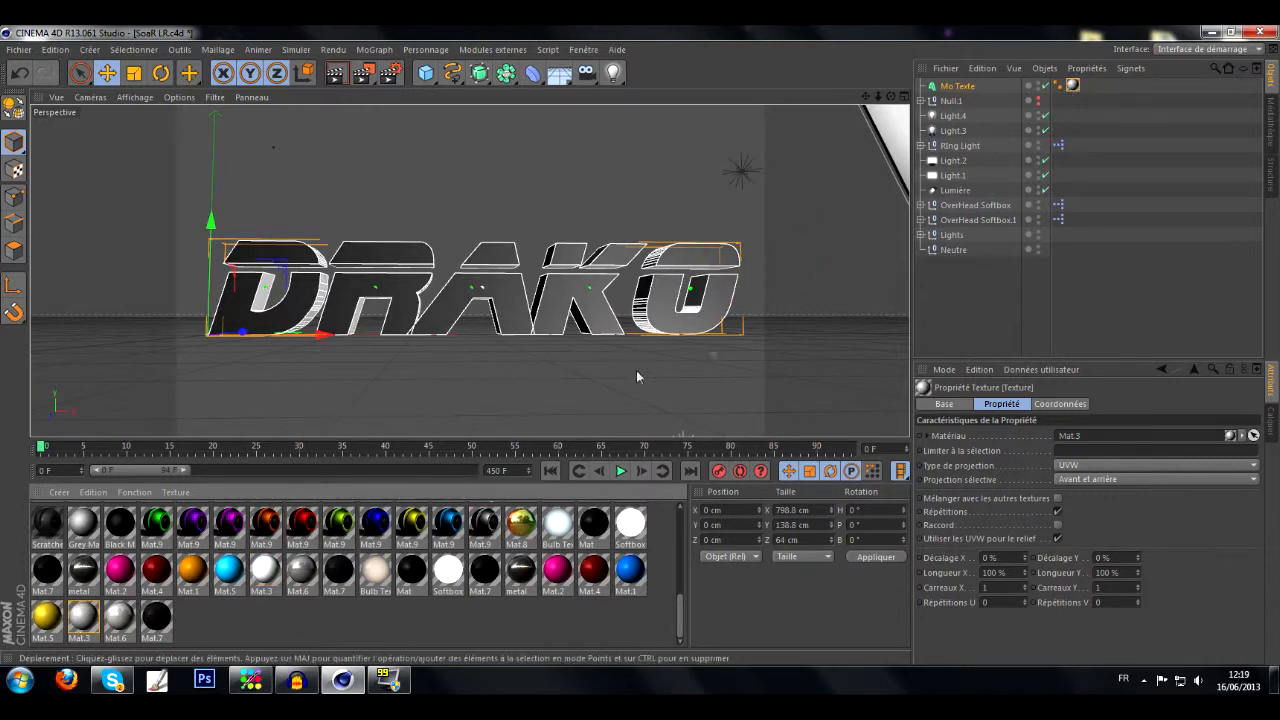
Render a preview of the textured text in the viewport, then return to the normal view
{"action": "left_click", "coordinate": [335, 73]}
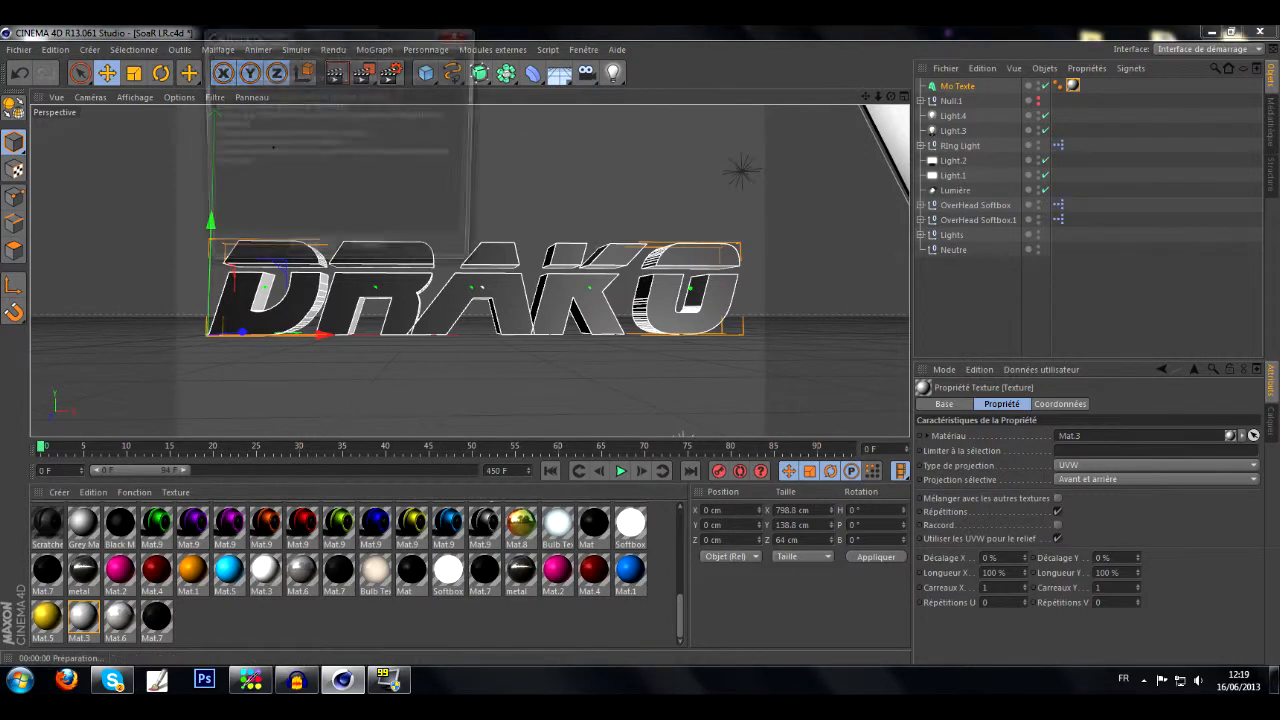
{"action": "left_click", "coordinate": [310, 256]}
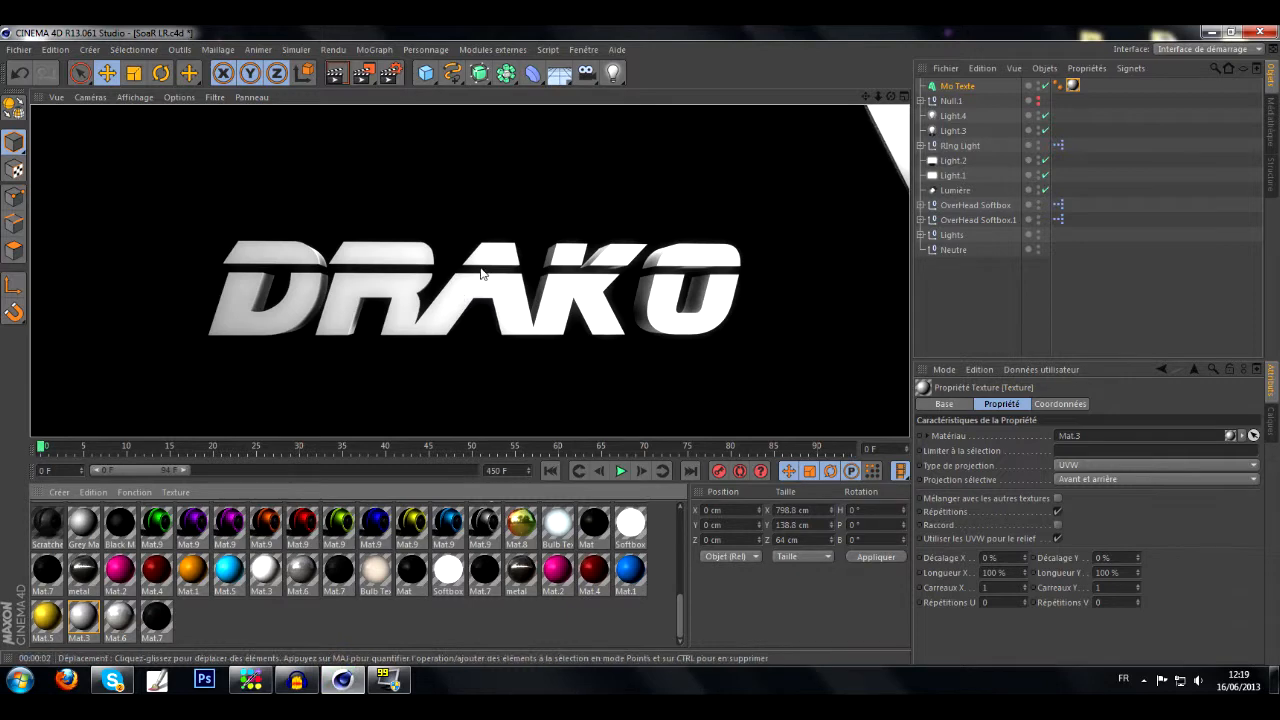
{"action": "left_click", "coordinate": [527, 235]}
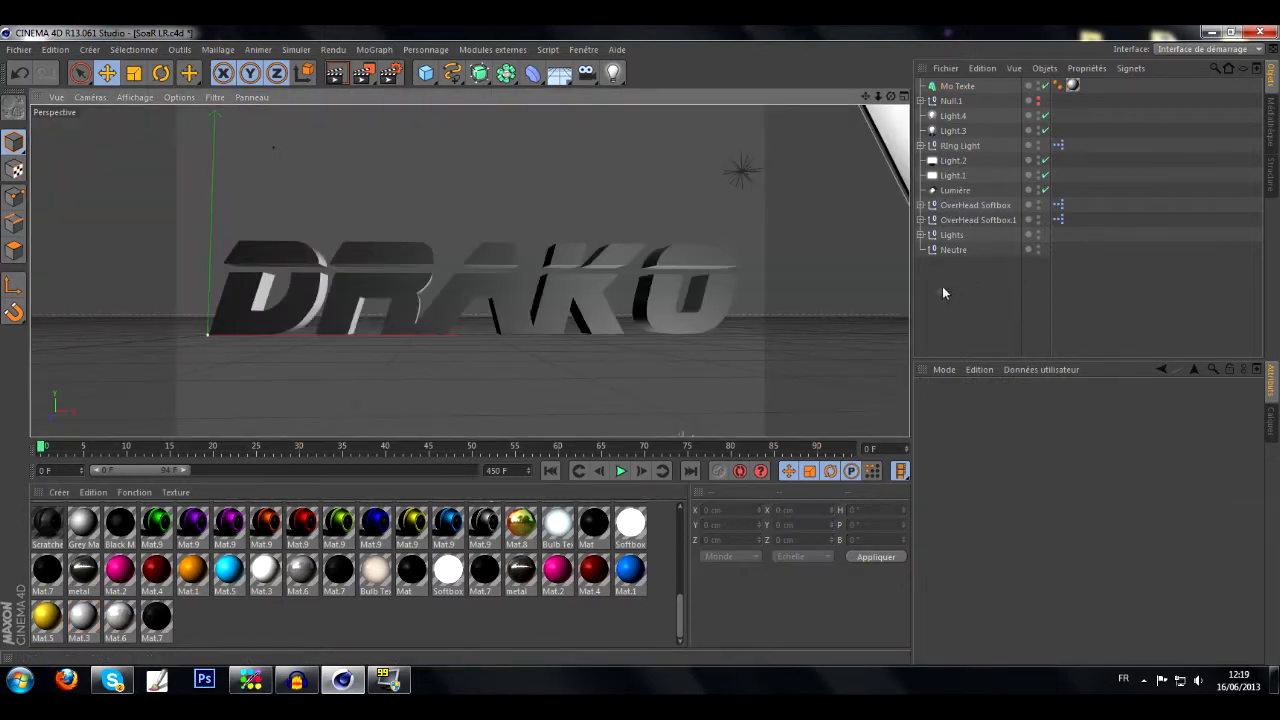
Set the text's start cap to "Couvercle et biseau" to bevel the front edges
{"action": "left_click", "coordinate": [957, 86]}
{"action": "left_click", "coordinate": [1079, 403]}
{"action": "left_click", "coordinate": [1091, 449]}
{"action": "left_click", "coordinate": [1075, 507]}
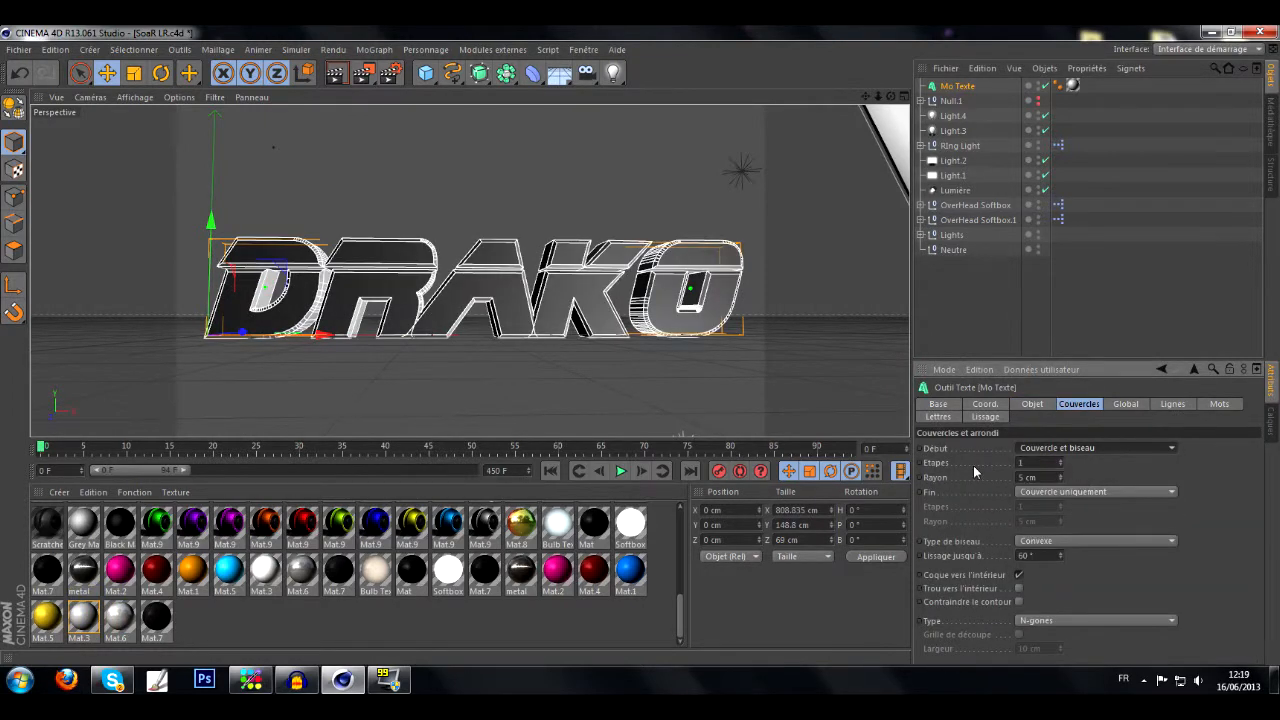
{"action": "left_click", "coordinate": [1031, 404]}
{"action": "left_click", "coordinate": [996, 406]}
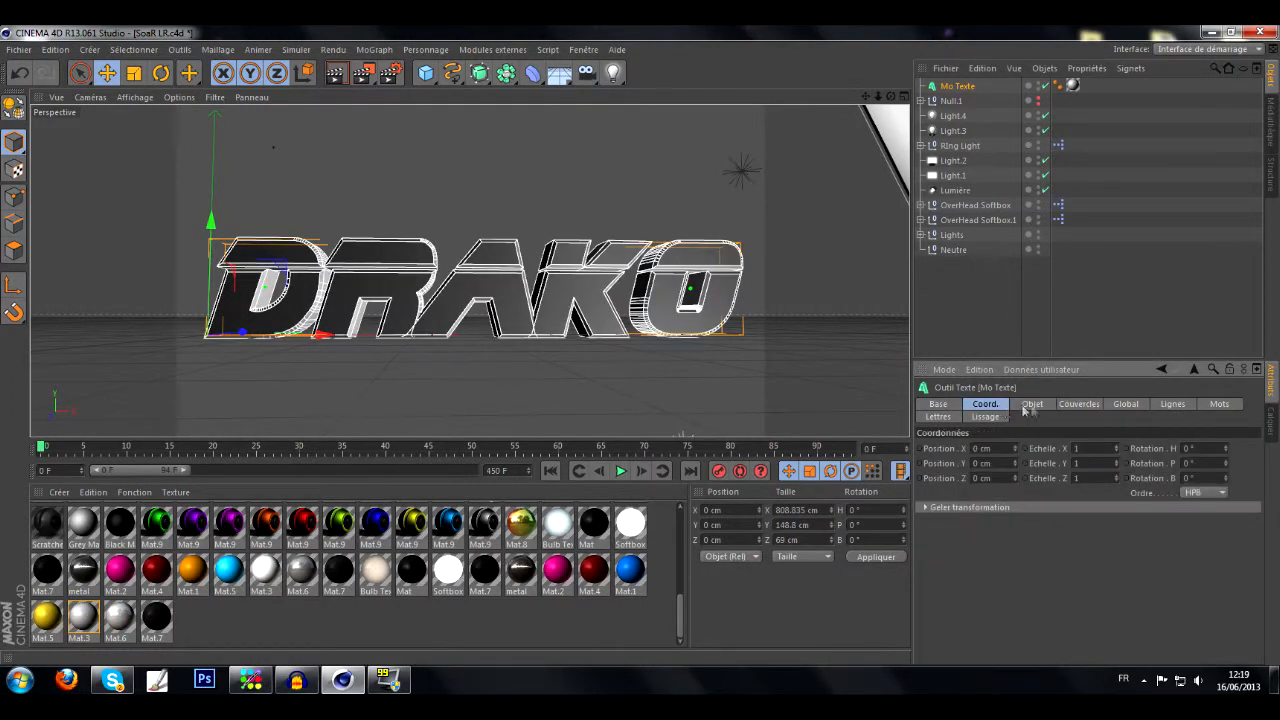
{"action": "left_click", "coordinate": [1056, 341]}
Duplicate the bevelled text object in place
{"action": "left_click", "coordinate": [972, 85]}
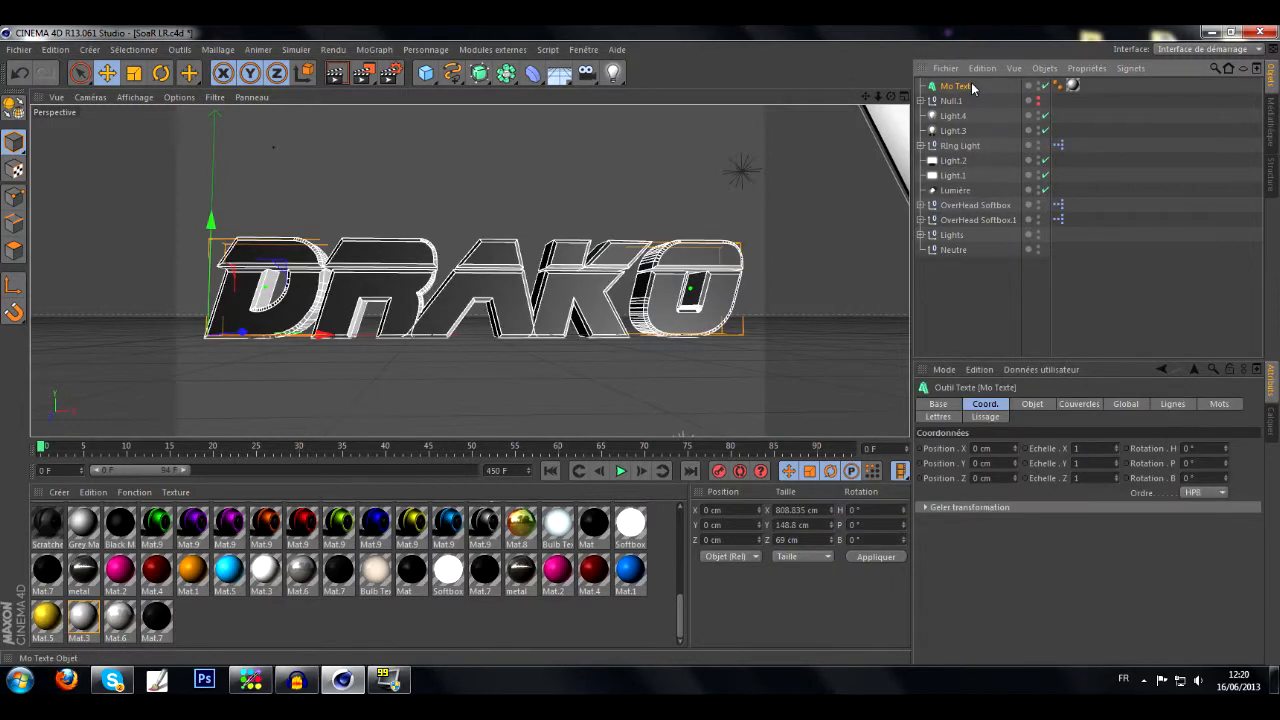
{"action": "key", "text": "ctrl+c"}
{"action": "key", "text": "ctrl+v"}
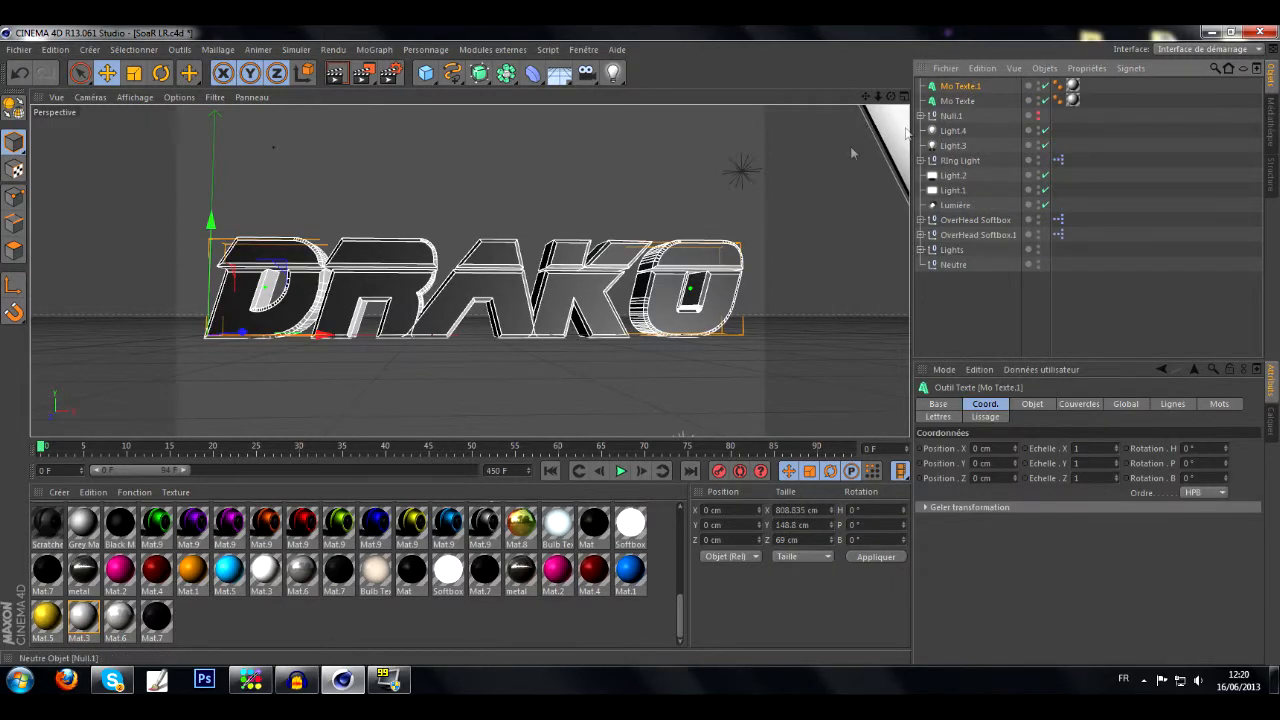
Add a Greebler object and make the duplicated text its child
{"action": "left_click", "coordinate": [492, 49]}
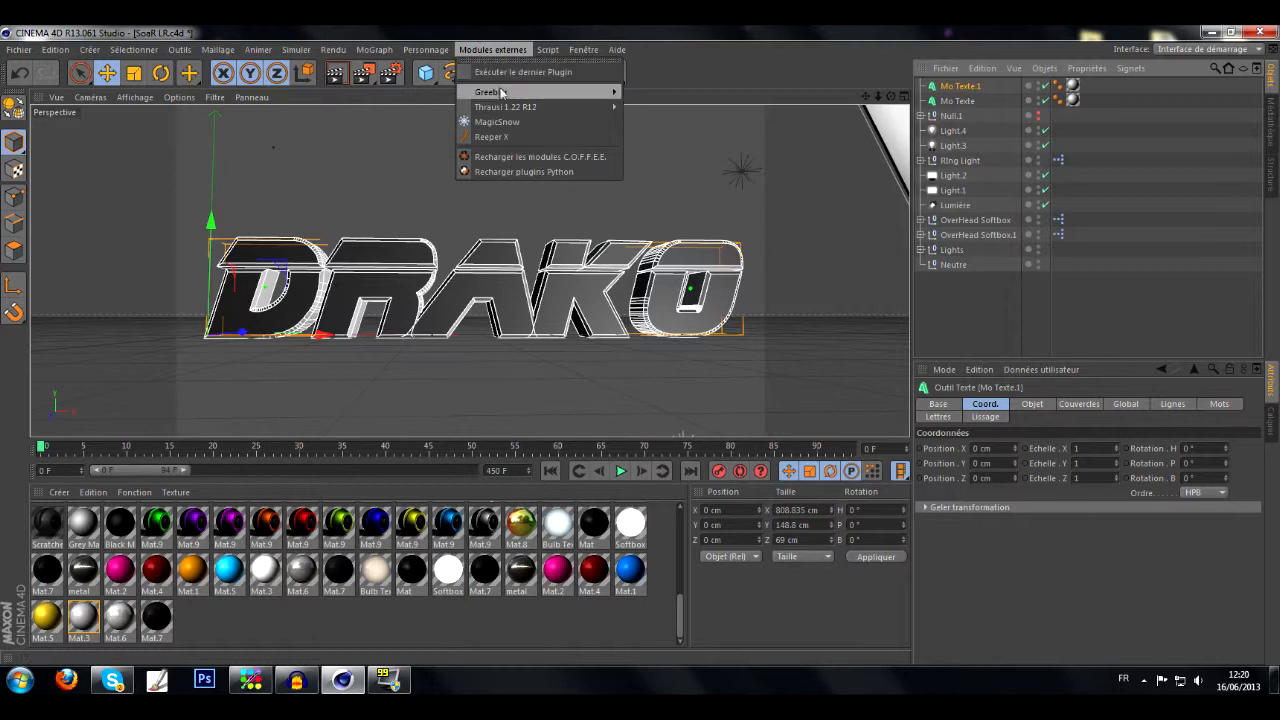
{"action": "mouse_move", "coordinate": [510, 93]}
{"action": "left_click", "coordinate": [688, 98]}
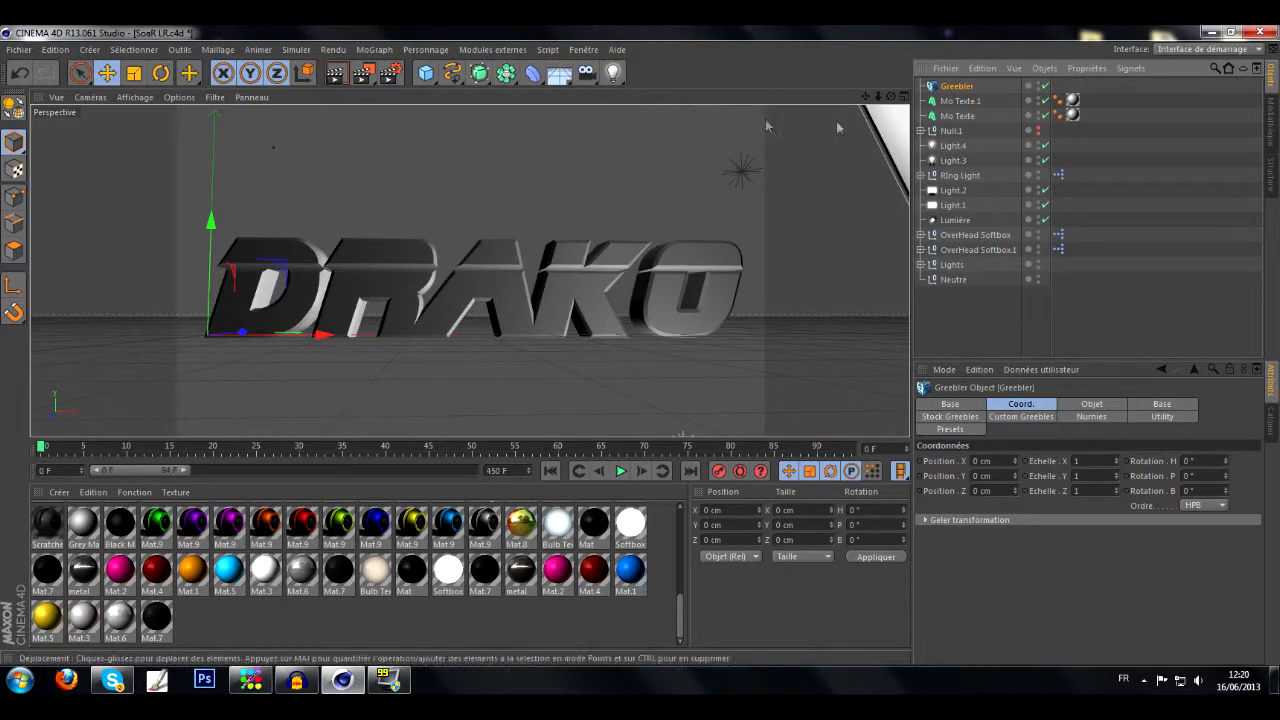
{"action": "left_click_drag", "start_coordinate": [970, 92], "coordinate": [966, 90]}
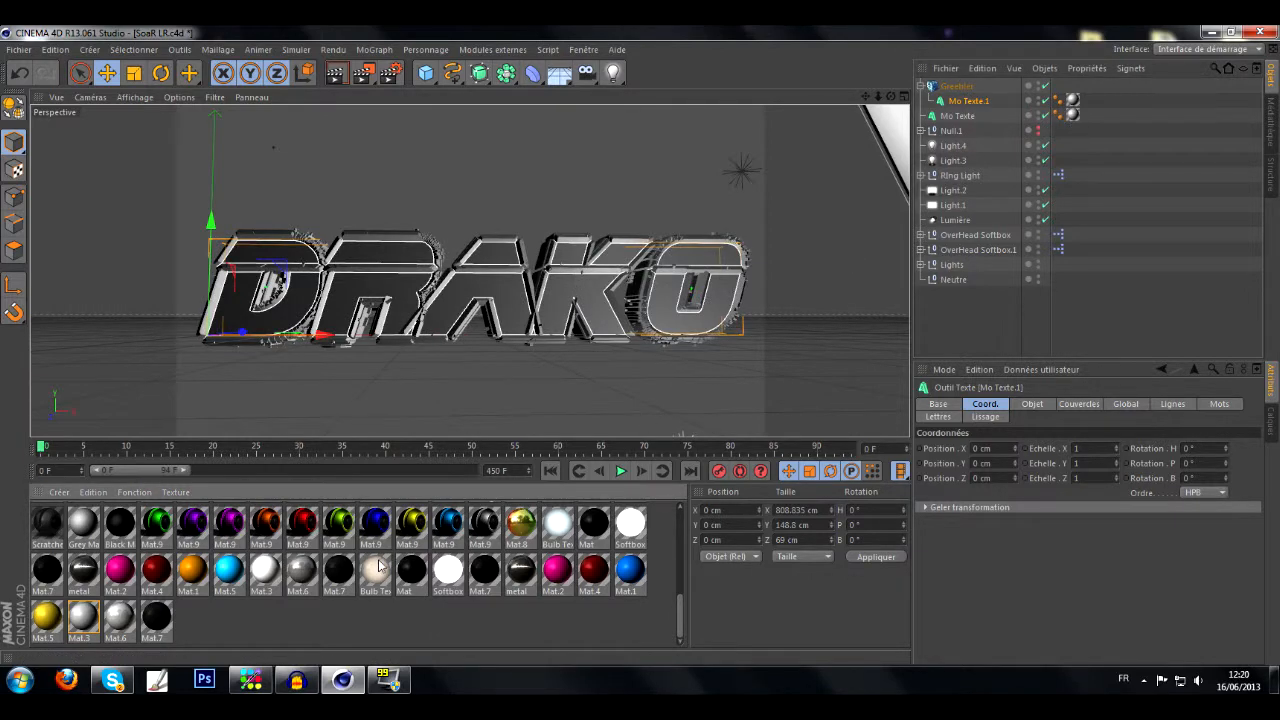
Apply Candy Yellow to the Greebler and its child text, and offset that text about 3.8 cm along Z
{"action": "scroll", "coordinate": [450, 570], "scroll_direction": "up", "scroll_amount": 5}
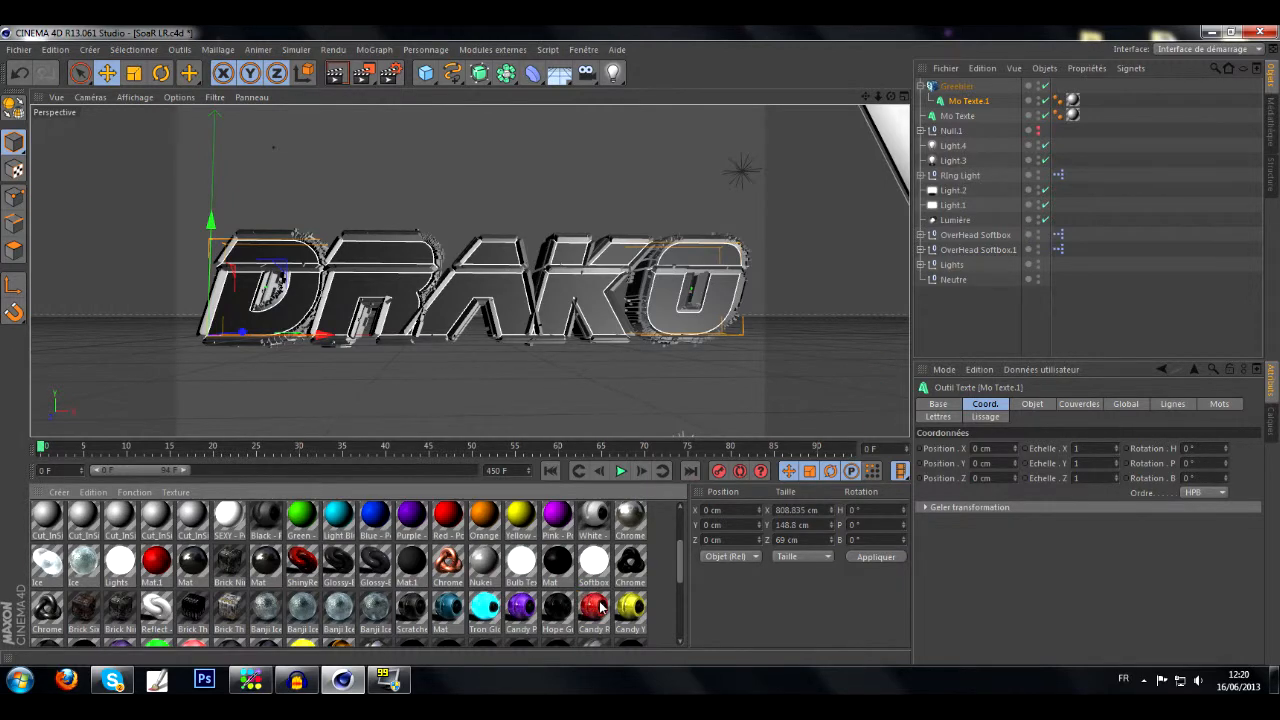
{"action": "left_click_drag", "start_coordinate": [628, 607], "coordinate": [1077, 101]}
{"action": "left_click_drag", "start_coordinate": [899, 333], "coordinate": [962, 87]}
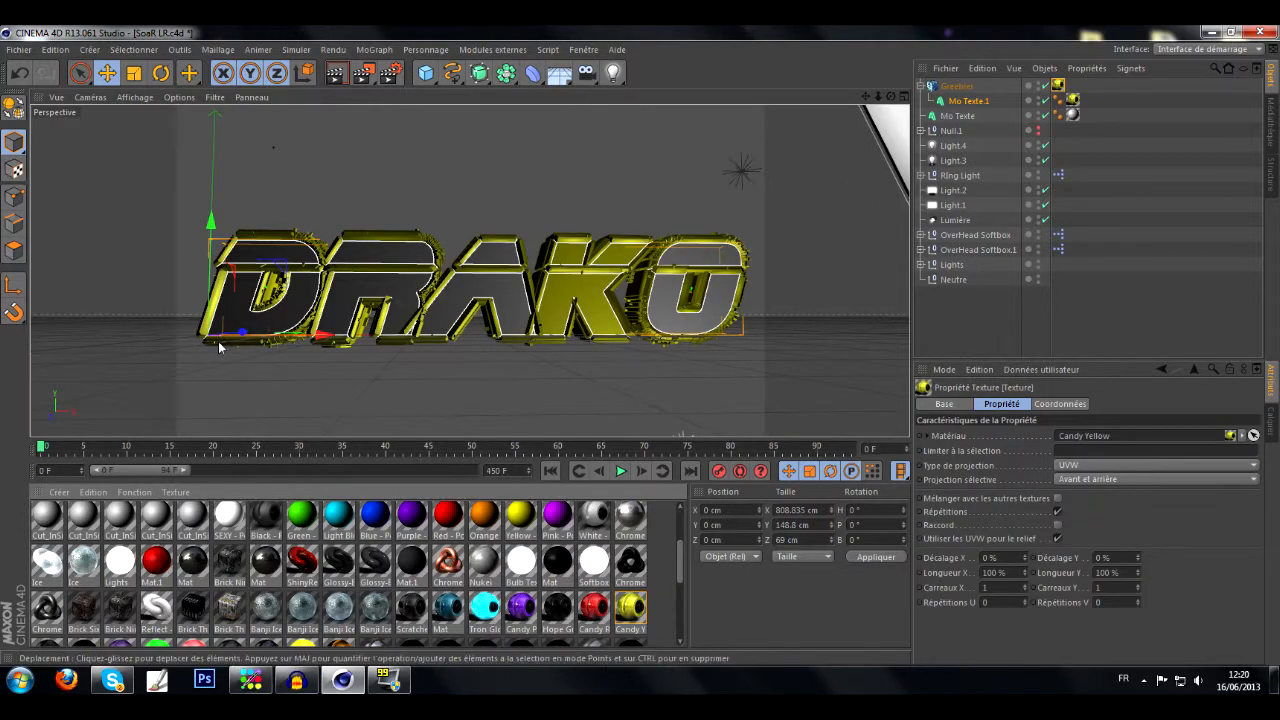
{"action": "left_click_drag", "start_coordinate": [241, 338], "coordinate": [242, 333]}
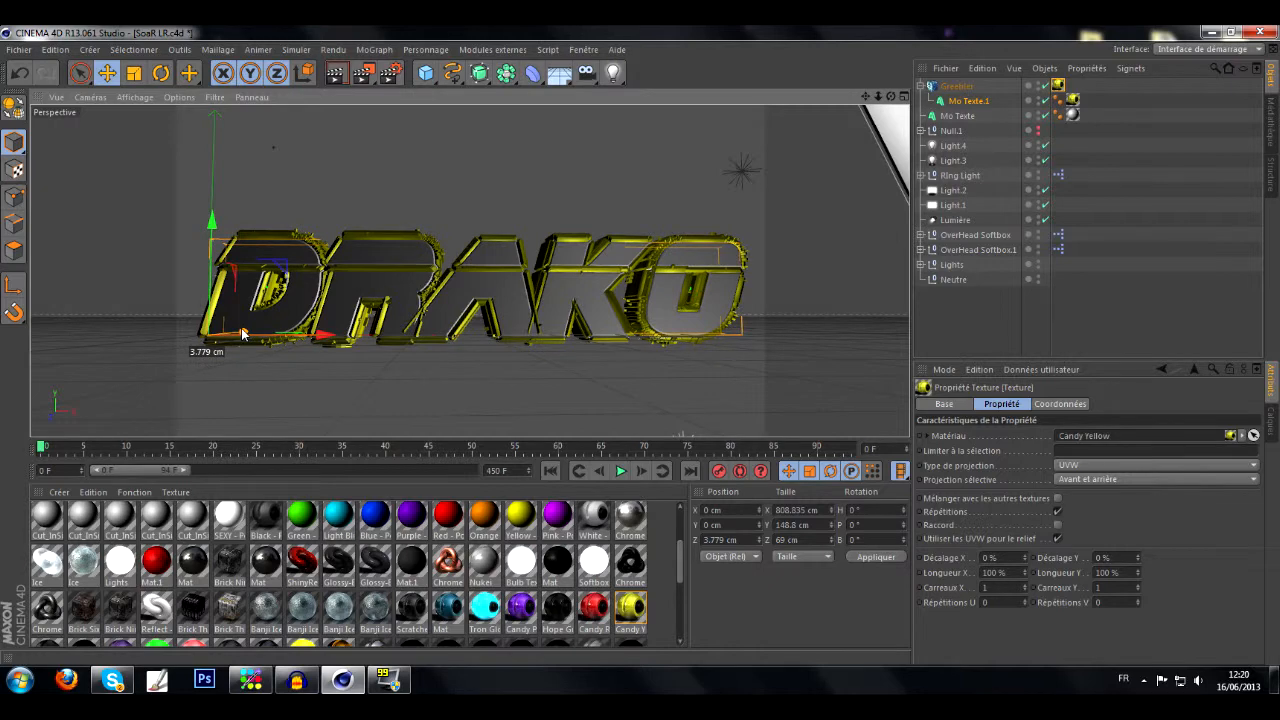
Render a viewport preview of the yellow greebled text and dismiss it
{"action": "left_click", "coordinate": [336, 73]}
{"action": "left_click", "coordinate": [326, 253]}
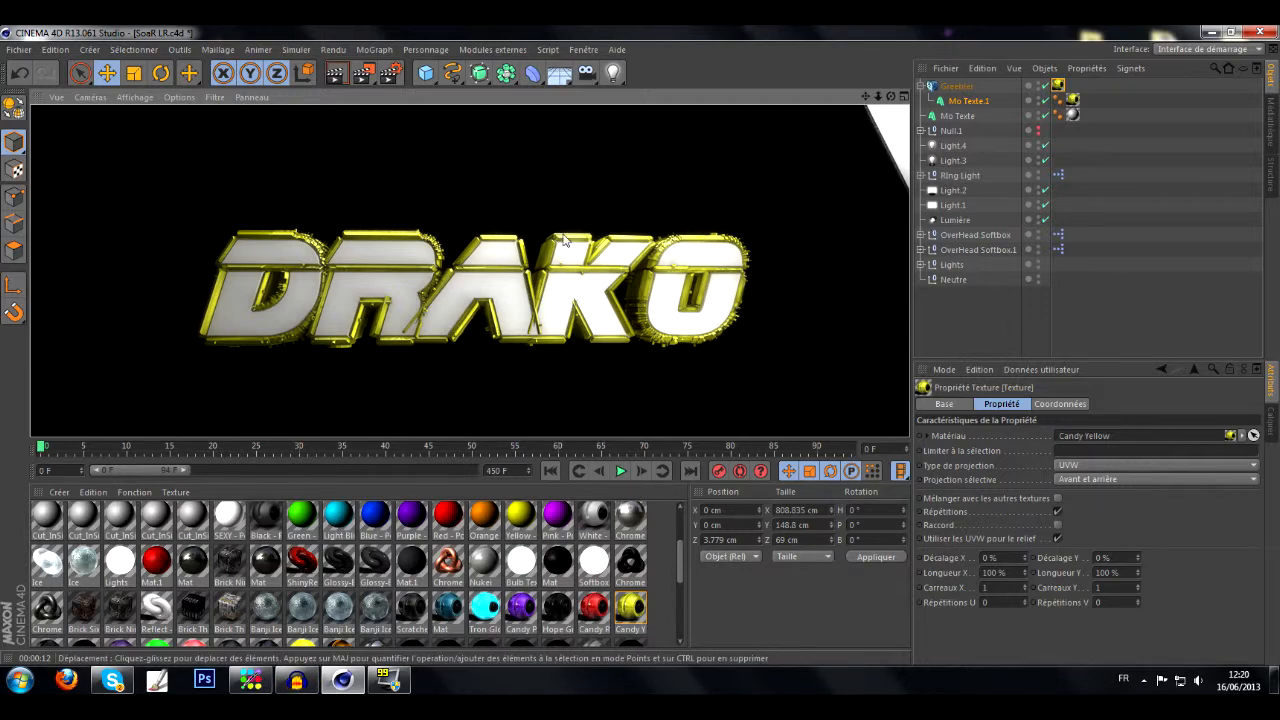
{"action": "left_click", "coordinate": [734, 120]}
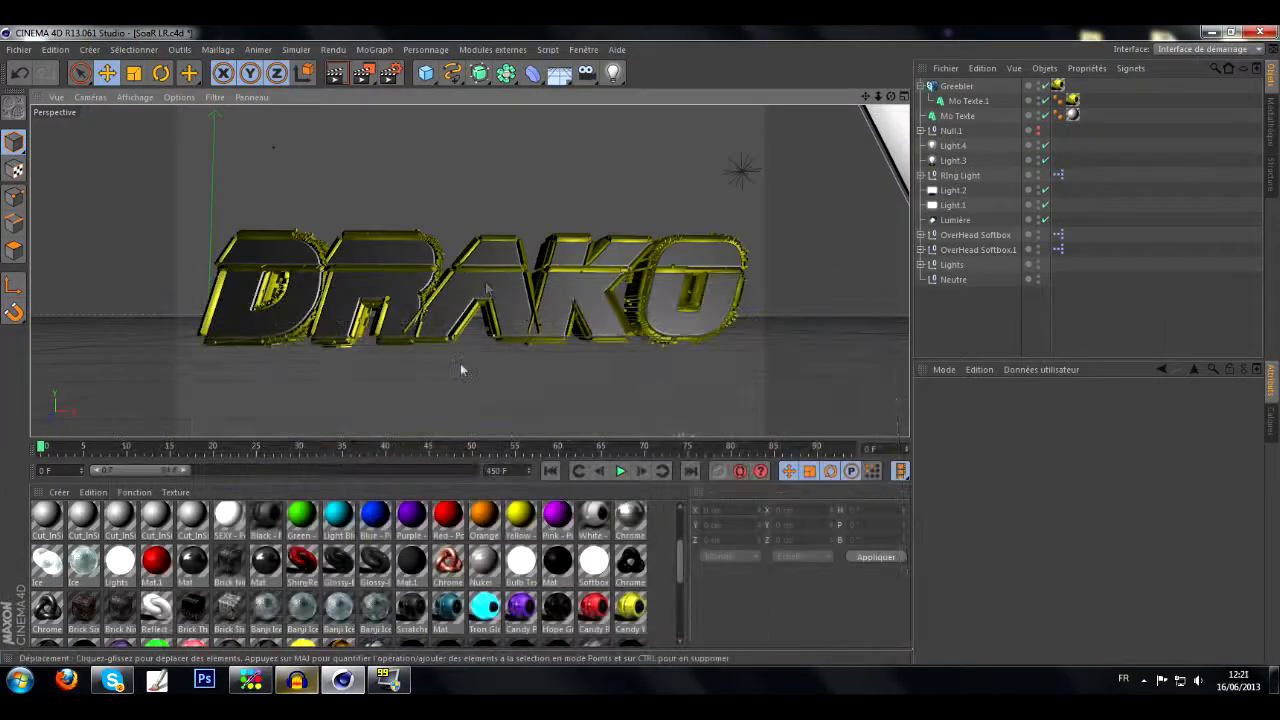
Add a sphere and move it along X to about 458 cm, in front of the text
{"action": "left_click", "coordinate": [426, 73]}
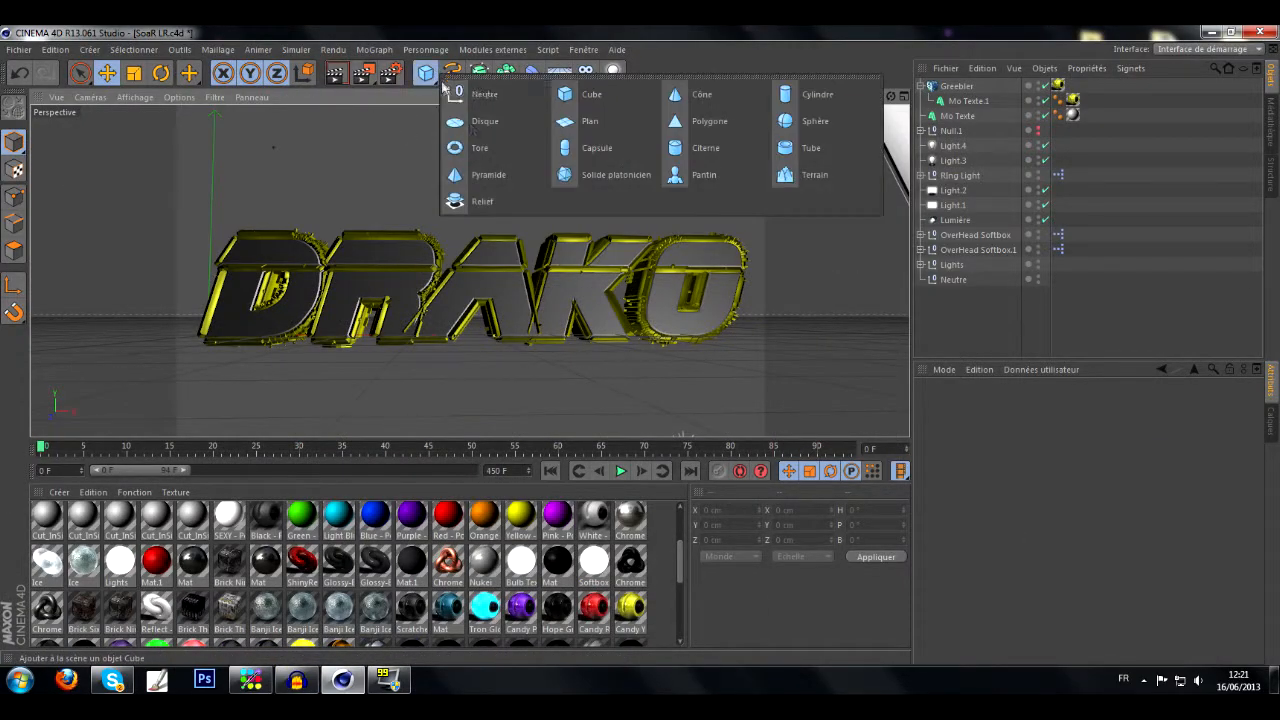
{"action": "left_click", "coordinate": [795, 121]}
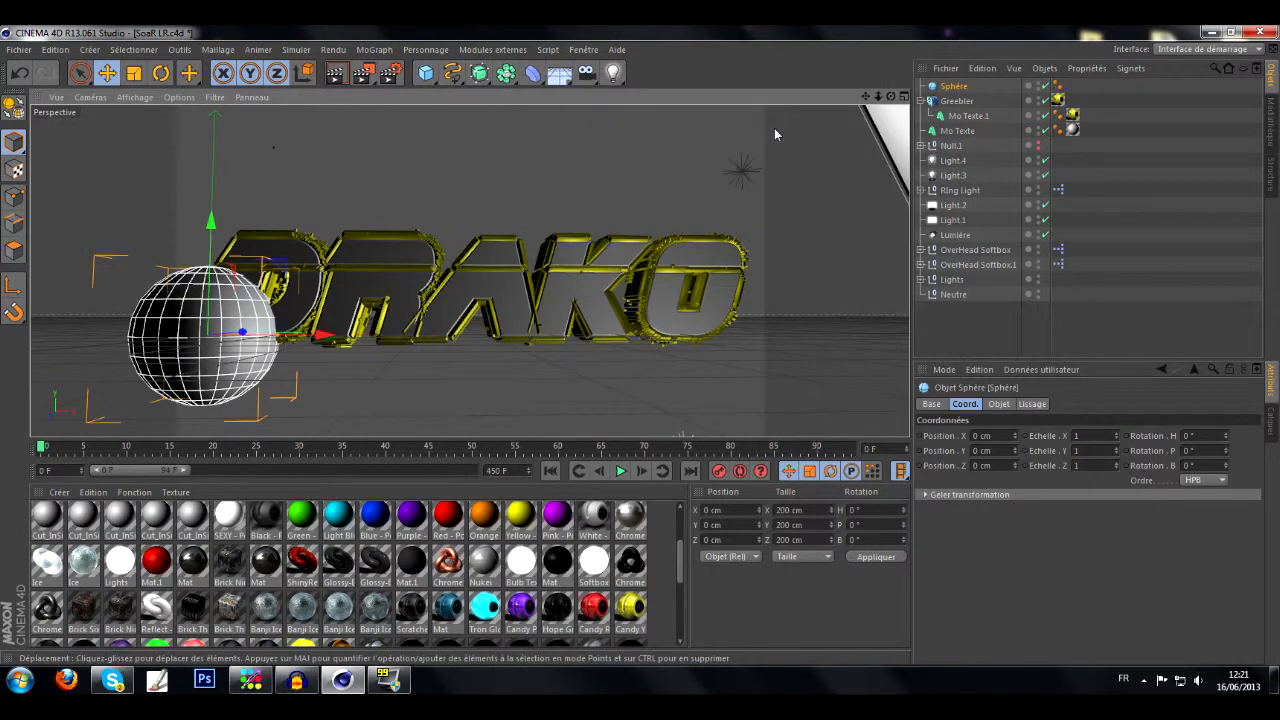
{"action": "left_click_drag", "start_coordinate": [318, 334], "coordinate": [636, 335]}
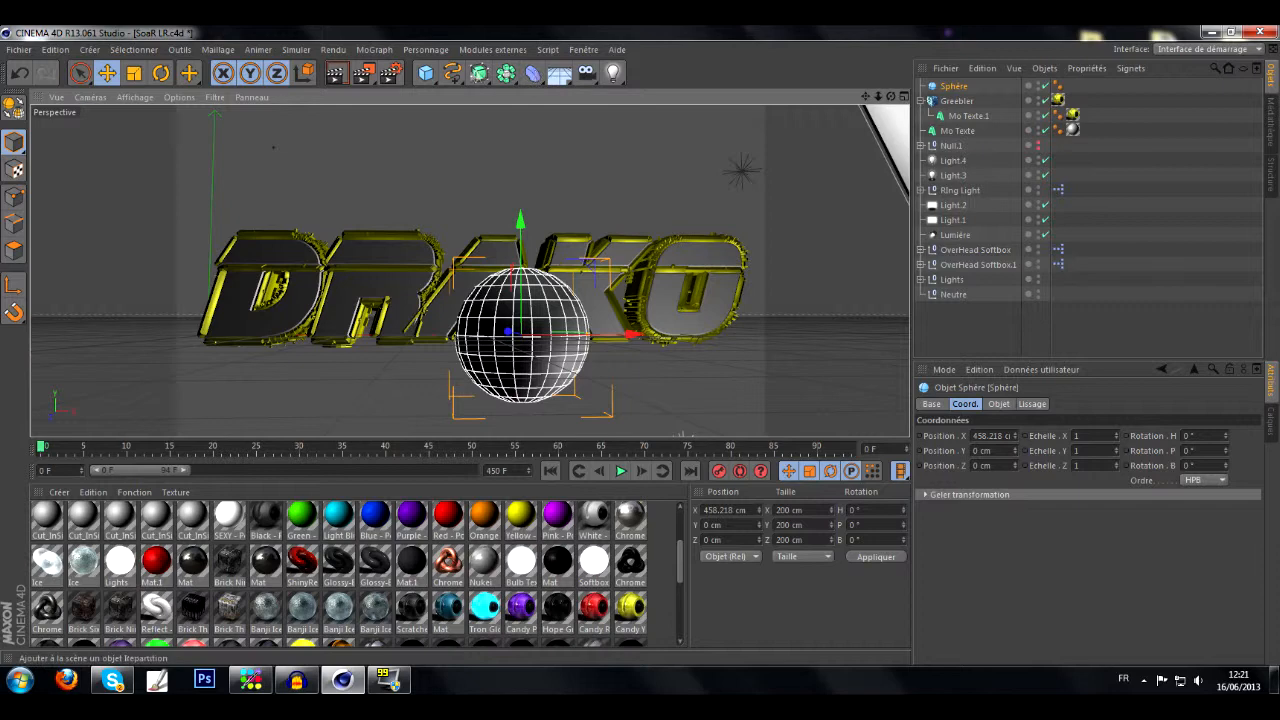
Nest the sphere under a second Greebler object and set that Greebler's random seed to 1241
{"action": "left_click", "coordinate": [492, 49]}
{"action": "mouse_move", "coordinate": [514, 110]}
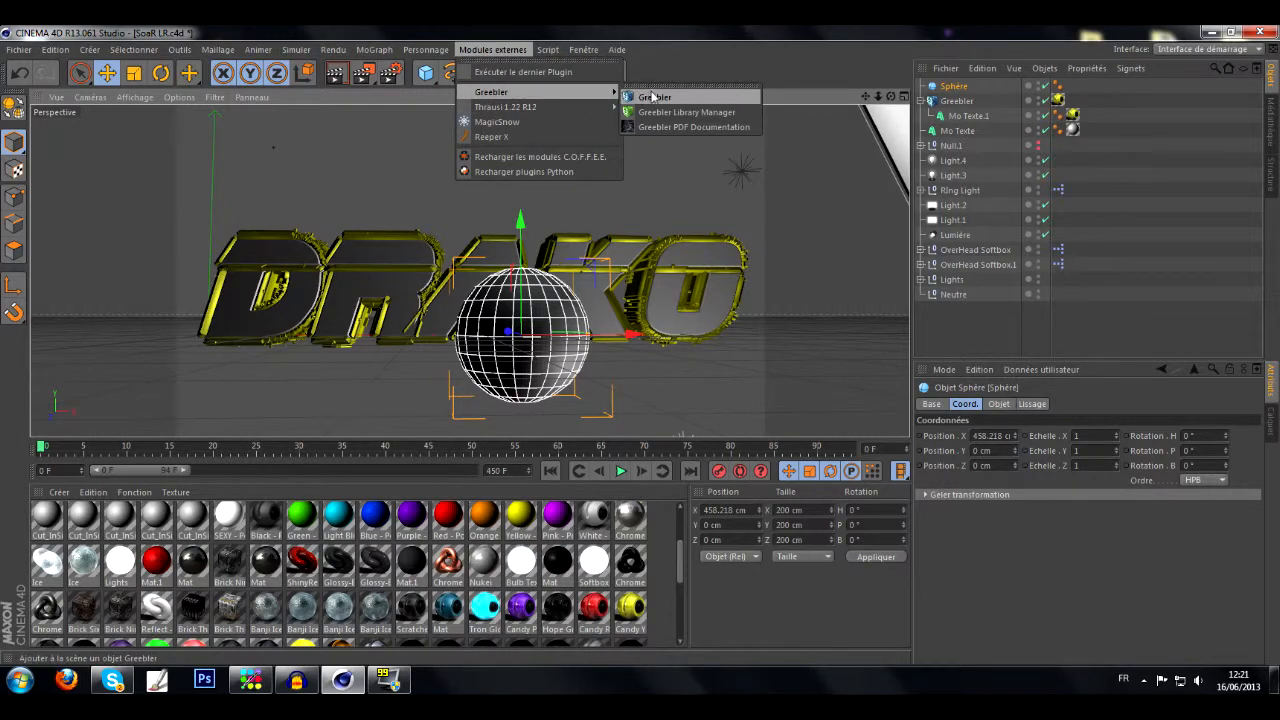
{"action": "left_click", "coordinate": [655, 91]}
{"action": "left_click_drag", "start_coordinate": [940, 101], "coordinate": [958, 87]}
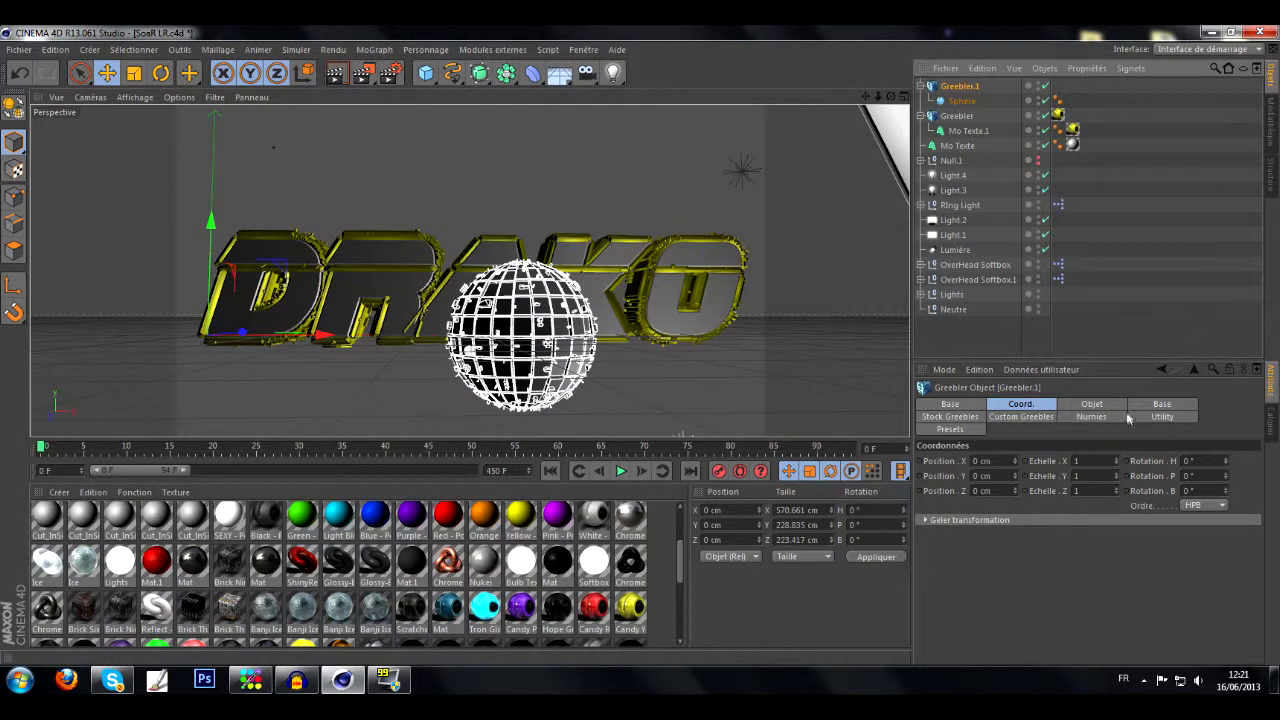
{"action": "left_click", "coordinate": [1092, 404]}
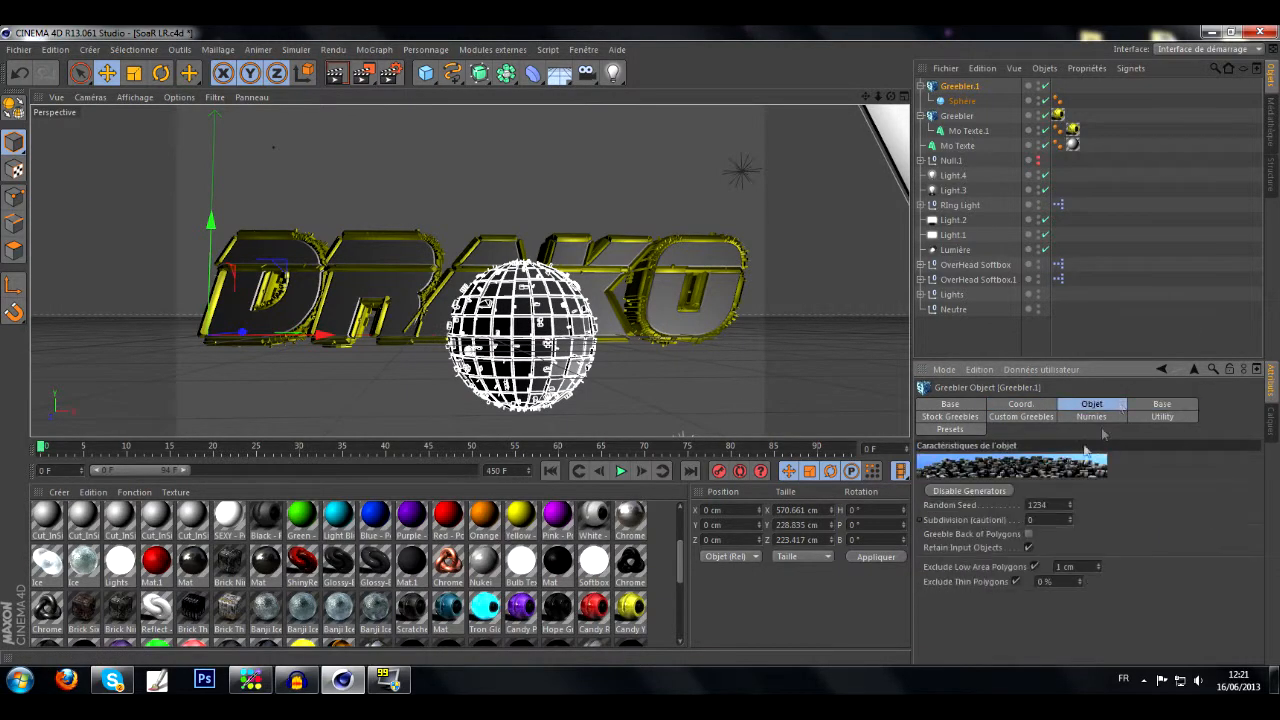
{"action": "left_click_drag", "start_coordinate": [1069, 505], "coordinate": [1069, 483]}
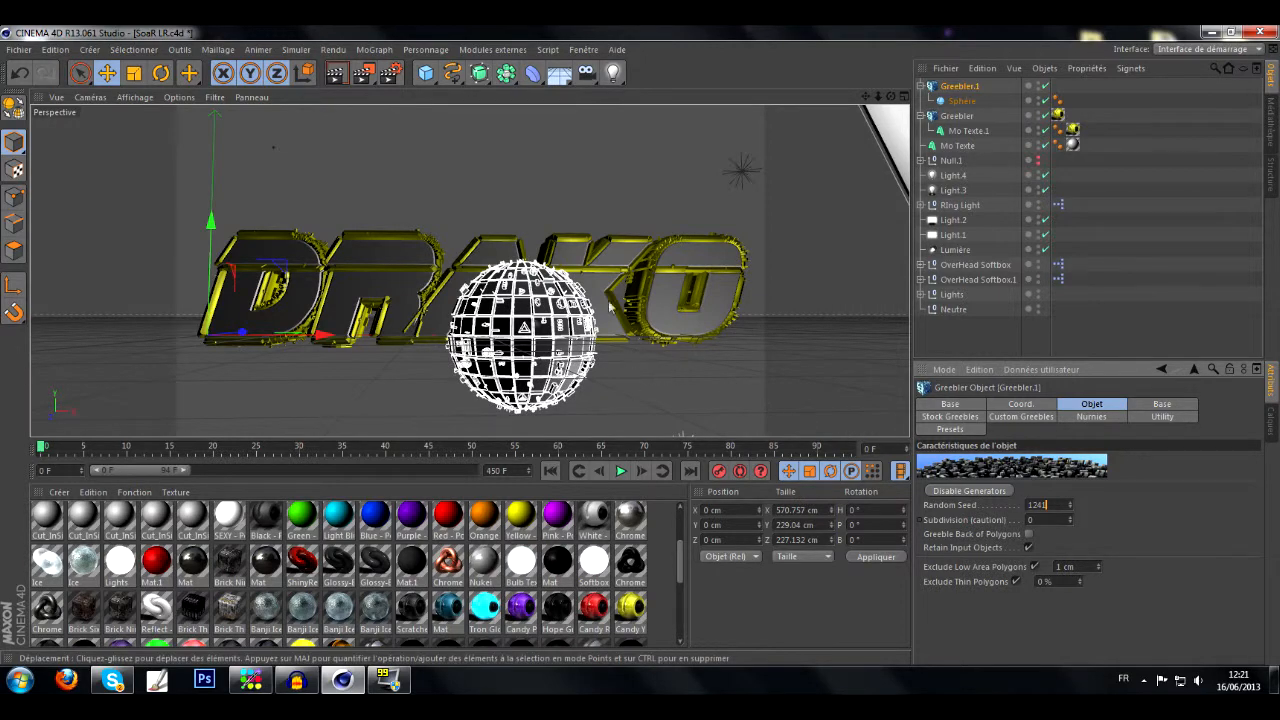
Hide the sphere's Greebler in the viewport and set the text Greebler's random seed to 1248
{"action": "left_click", "coordinate": [956, 116]}
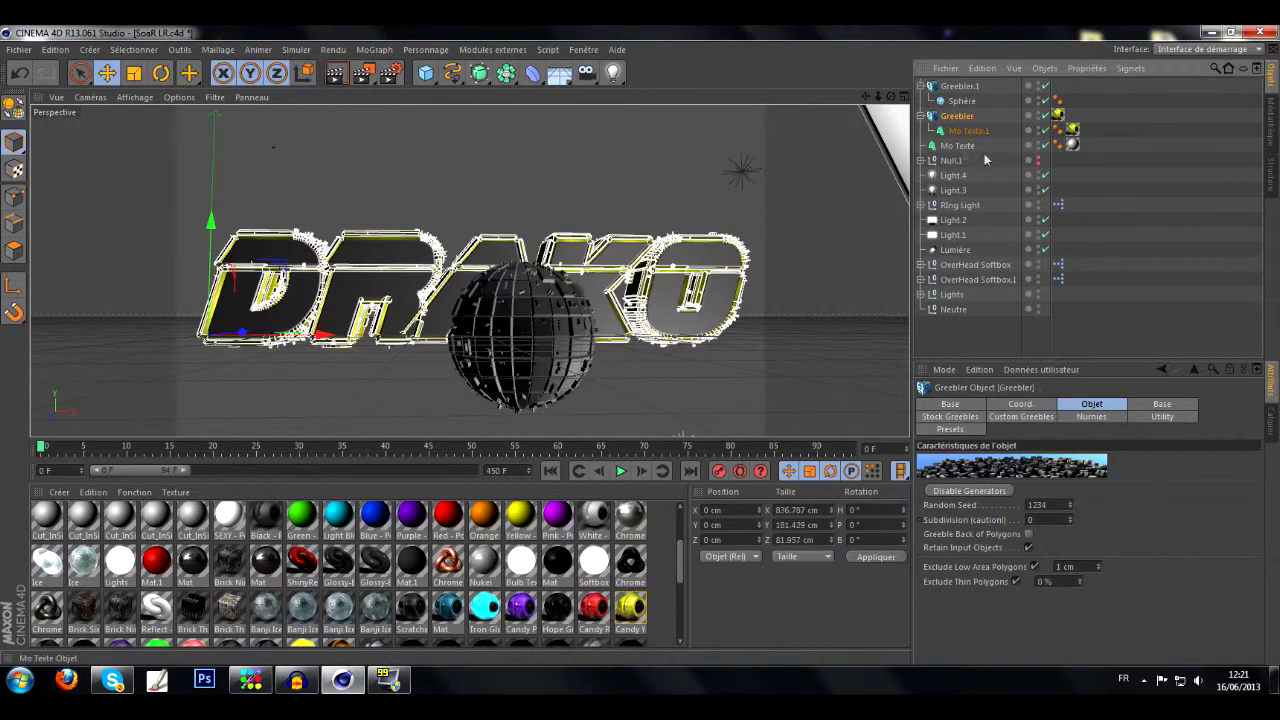
{"action": "left_click", "coordinate": [1040, 87]}
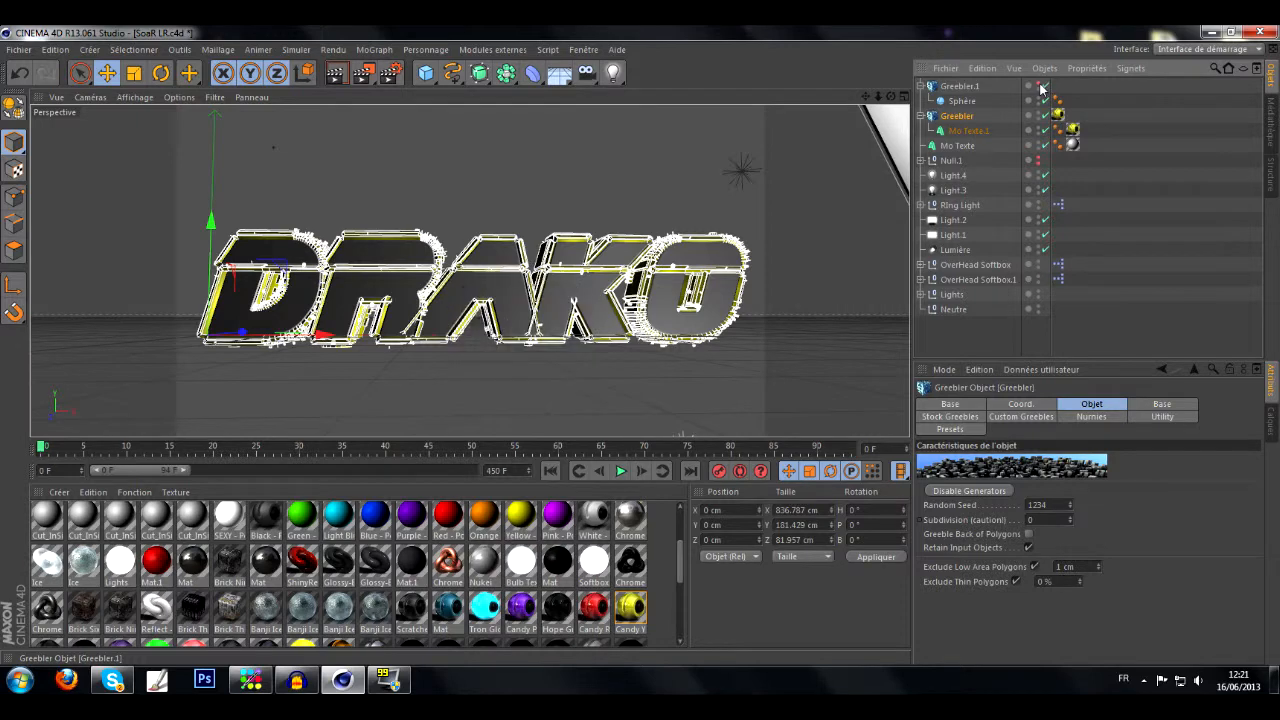
{"action": "left_click", "coordinate": [1070, 503]}
{"action": "left_click", "coordinate": [1070, 503]}
{"action": "left_click", "coordinate": [1070, 503]}
{"action": "left_click", "coordinate": [1070, 503]}
{"action": "left_click", "coordinate": [1070, 503]}
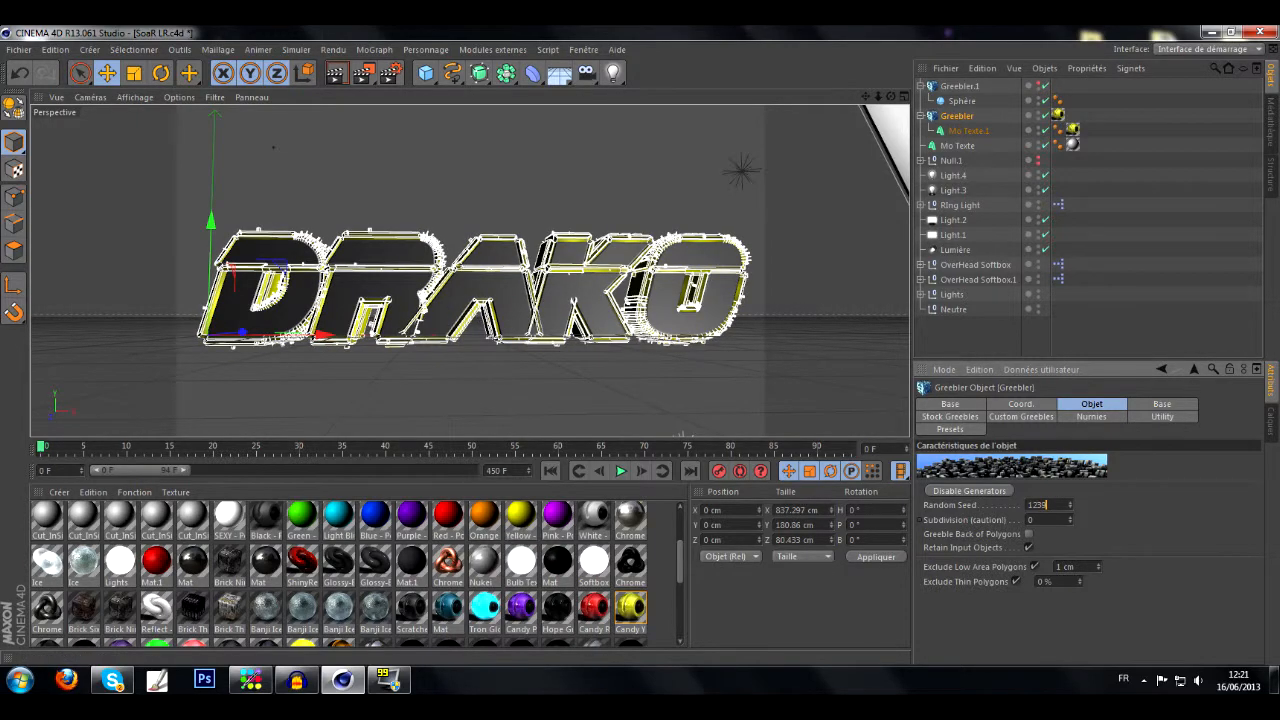
{"action": "left_click", "coordinate": [1070, 503]}
{"action": "left_click", "coordinate": [1070, 503]}
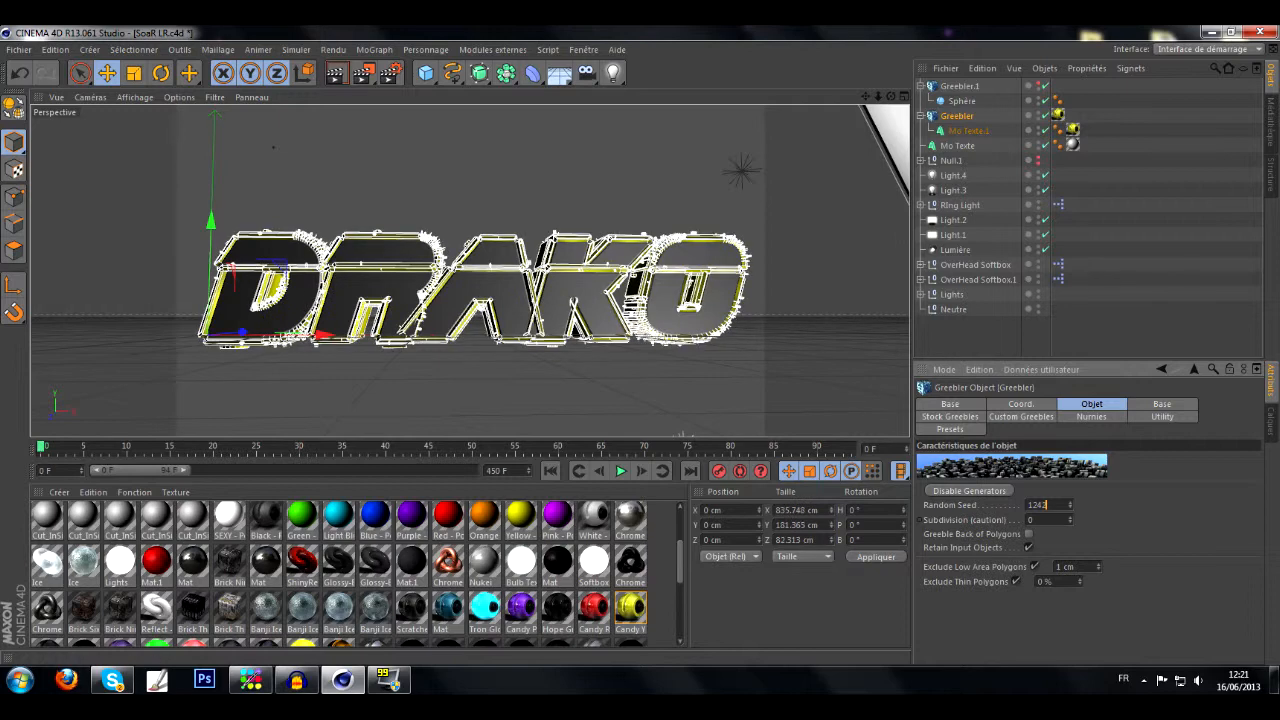
{"action": "left_click", "coordinate": [1070, 503]}
{"action": "left_click", "coordinate": [1070, 503]}
{"action": "left_click", "coordinate": [1070, 503]}
{"action": "left_click", "coordinate": [1070, 503]}
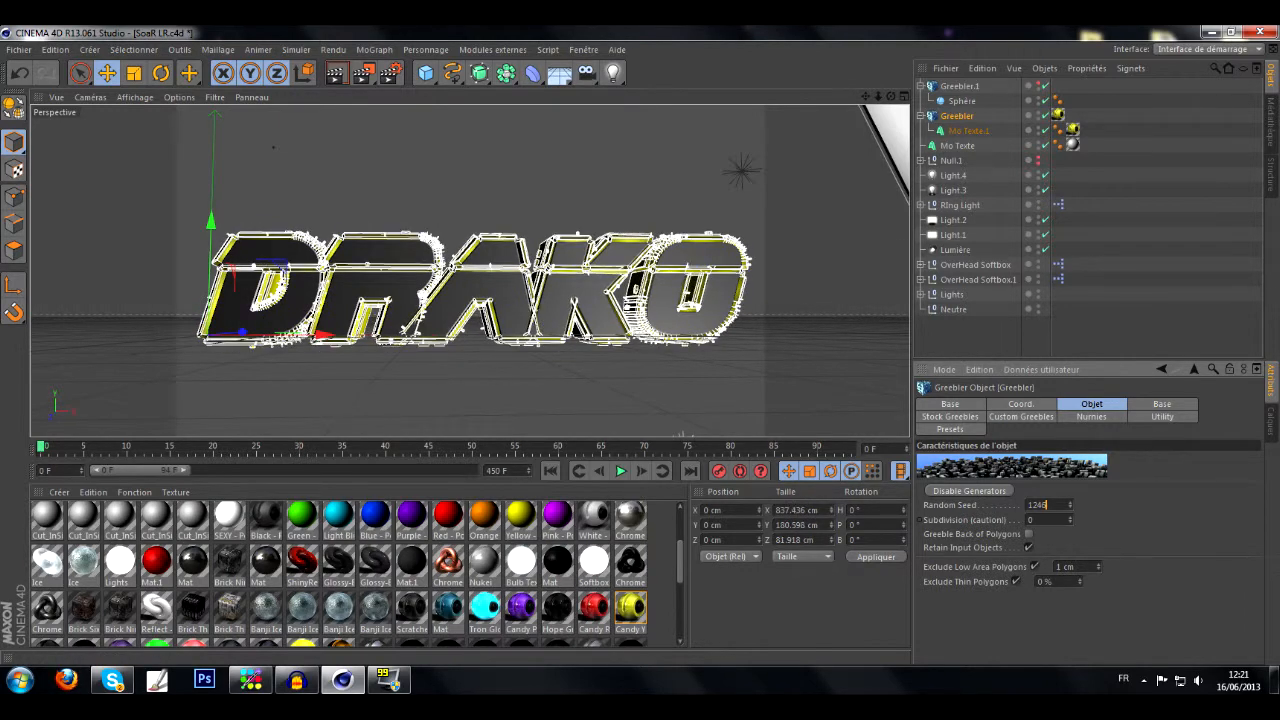
{"action": "double_click", "coordinate": [1064, 566]}
{"action": "left_click", "coordinate": [1071, 566]}
{"action": "left_click", "coordinate": [1070, 503]}
{"action": "left_click", "coordinate": [1070, 503]}
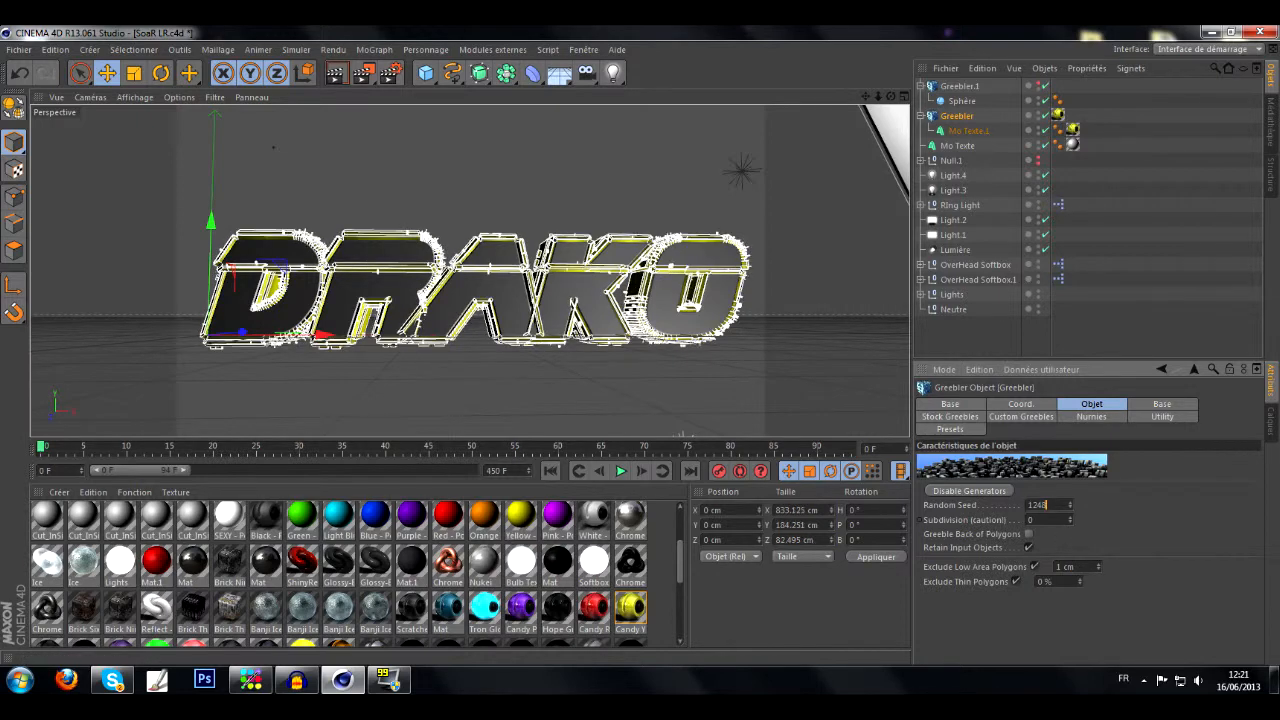
Turn base generation off and back on for the text Greebler to compare the effect
{"action": "left_click", "coordinate": [1162, 403]}
{"action": "left_click", "coordinate": [1044, 471]}
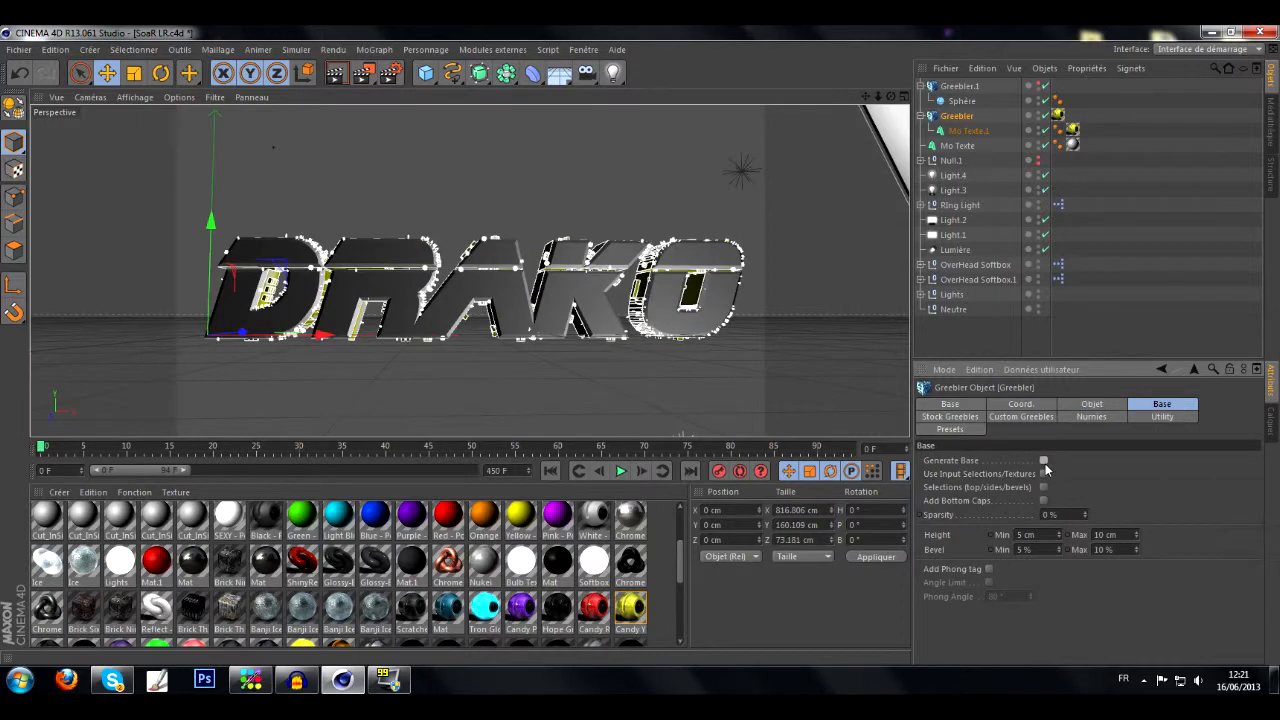
{"action": "left_click", "coordinate": [1044, 461]}
{"action": "left_click", "coordinate": [1044, 461]}
{"action": "left_click", "coordinate": [1044, 461]}
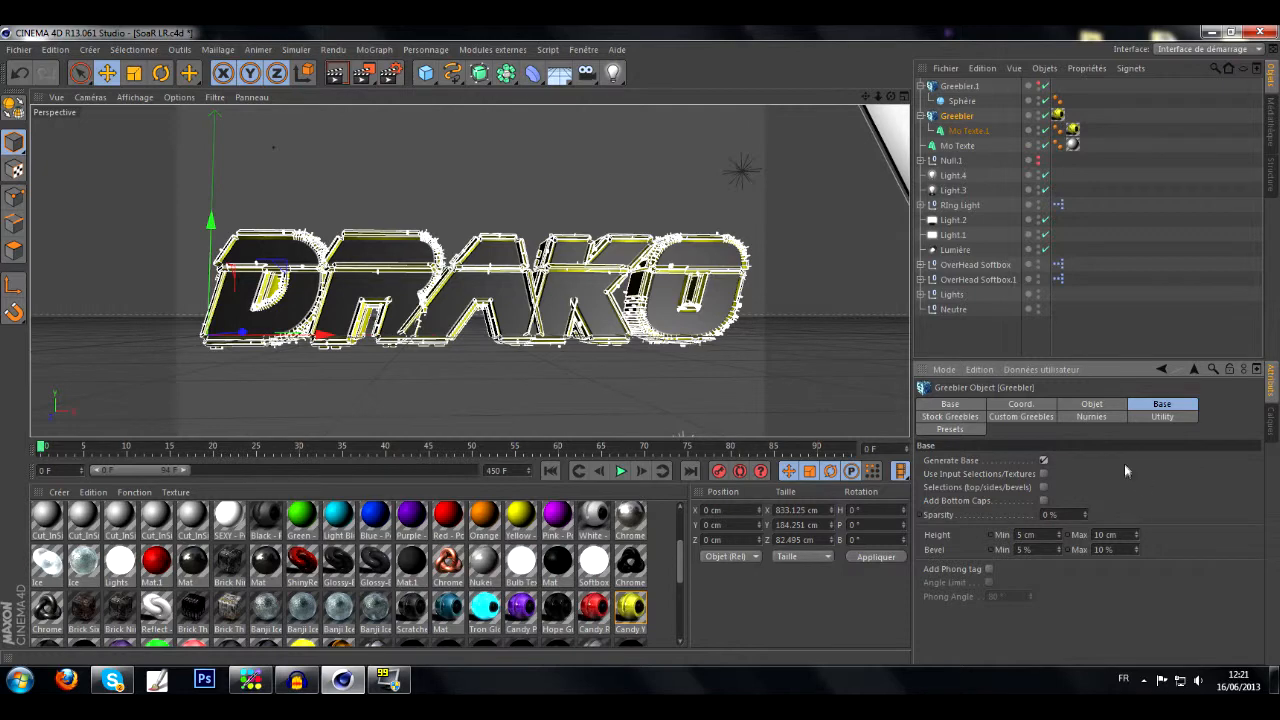
Show the sphere's Greebler again and set its base height to a minimum of 14 cm and a maximum of 105 cm
{"action": "left_click", "coordinate": [968, 131]}
{"action": "left_click", "coordinate": [972, 105]}
{"action": "left_click", "coordinate": [975, 132]}
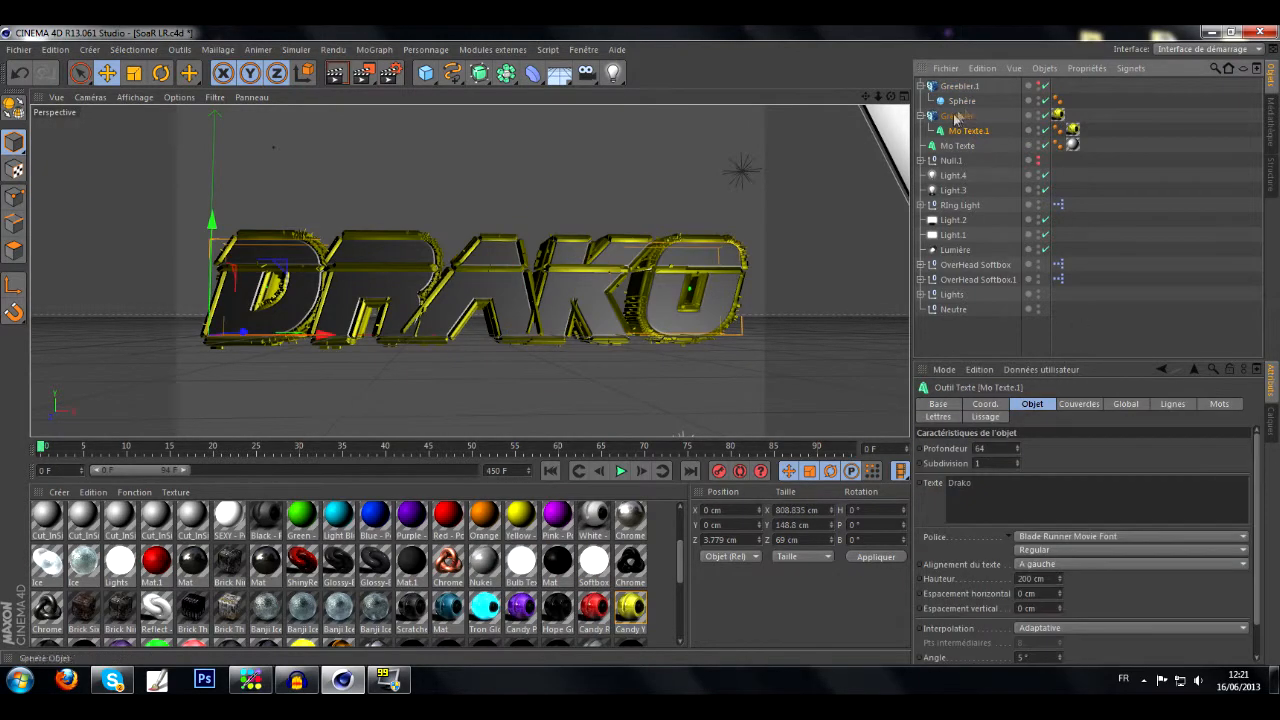
{"action": "left_click", "coordinate": [1039, 87]}
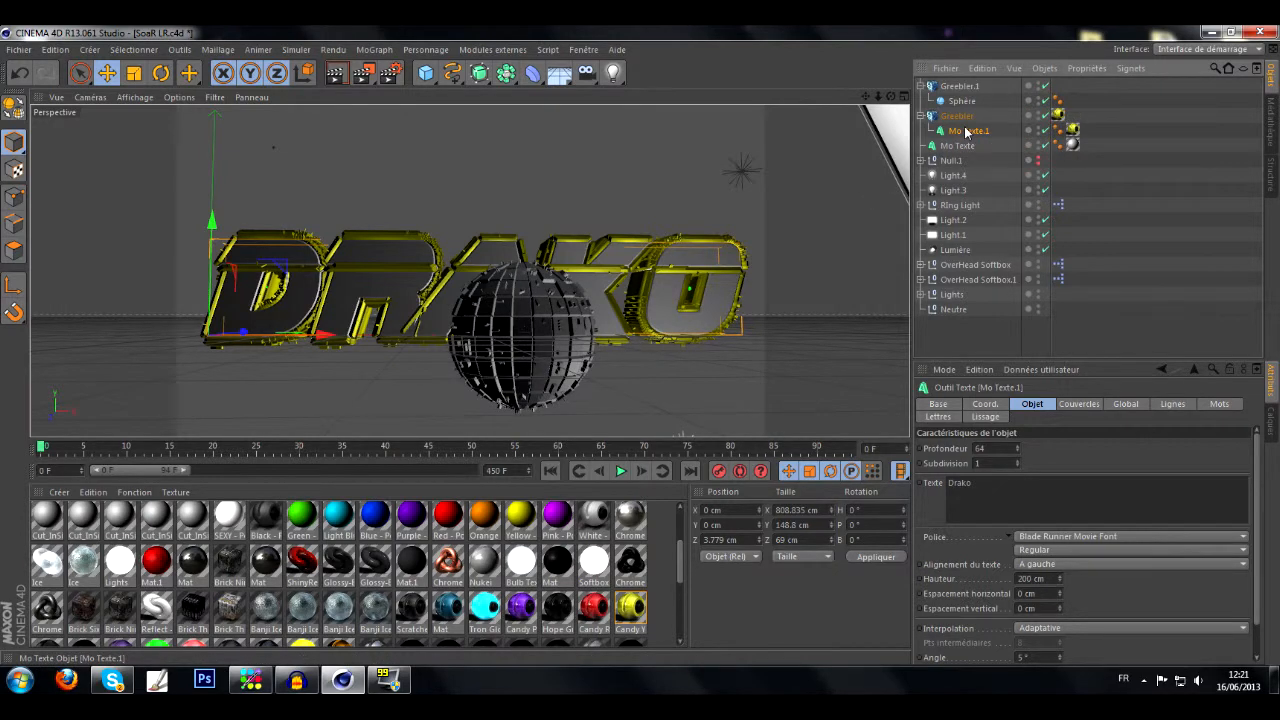
{"action": "left_click", "coordinate": [966, 88]}
{"action": "left_click", "coordinate": [970, 104]}
{"action": "left_click", "coordinate": [960, 88]}
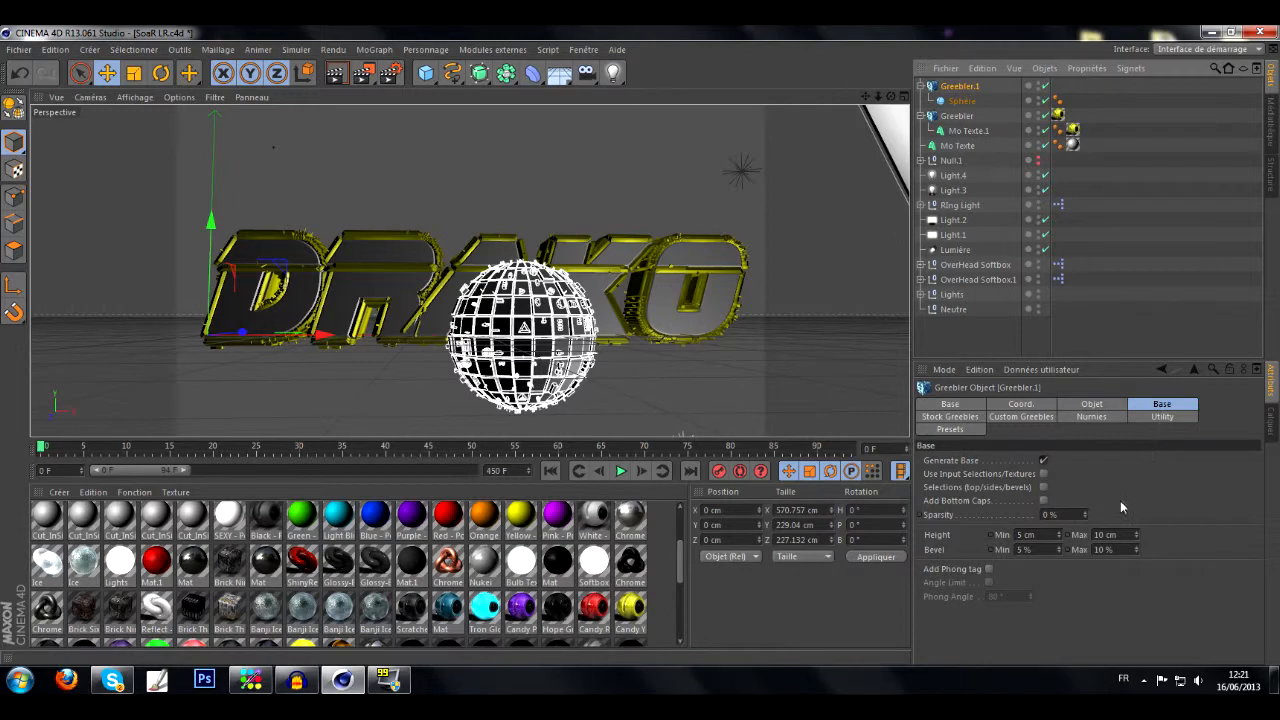
{"action": "mouse_move", "coordinate": [1059, 537]}
{"action": "left_mouse_down"}
{"action": "mouse_move", "coordinate": [1059, 520]}
{"action": "mouse_move", "coordinate": [1059, 545]}
{"action": "left_mouse_up"}
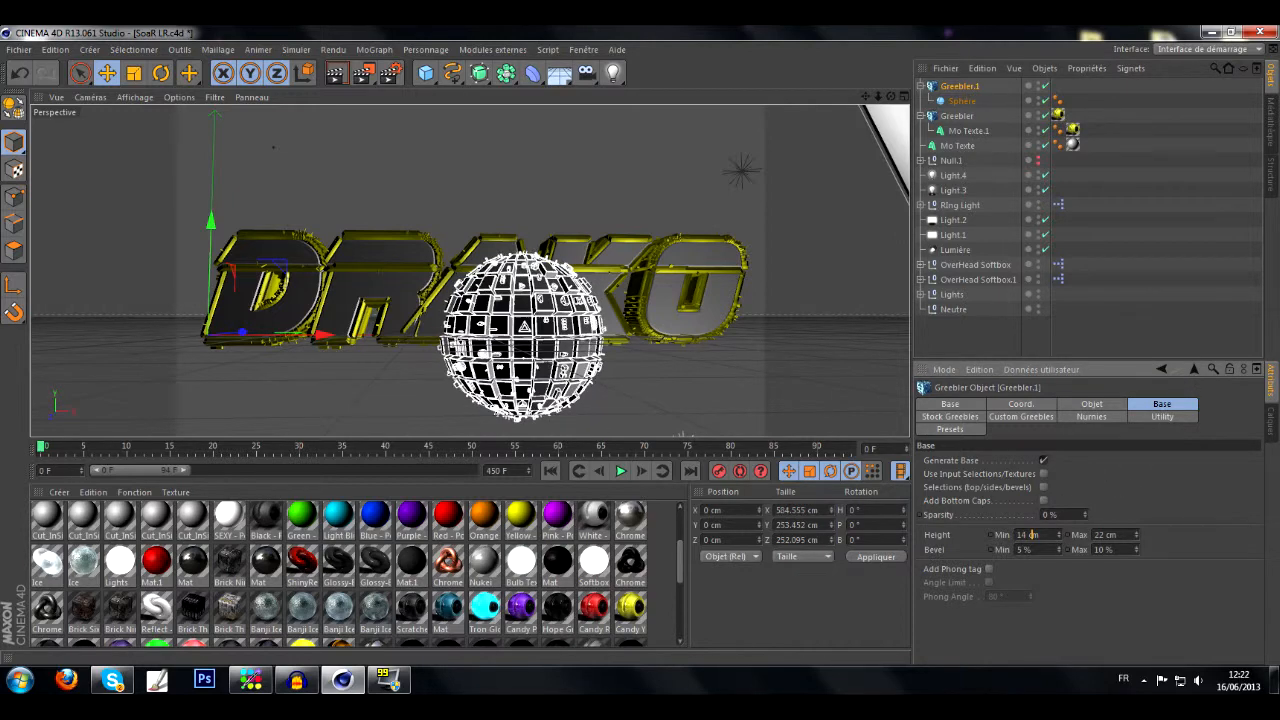
{"action": "left_click_drag", "start_coordinate": [1136, 537], "coordinate": [1136, 502]}
{"action": "left_click_drag", "start_coordinate": [1136, 534], "coordinate": [1143, 531]}
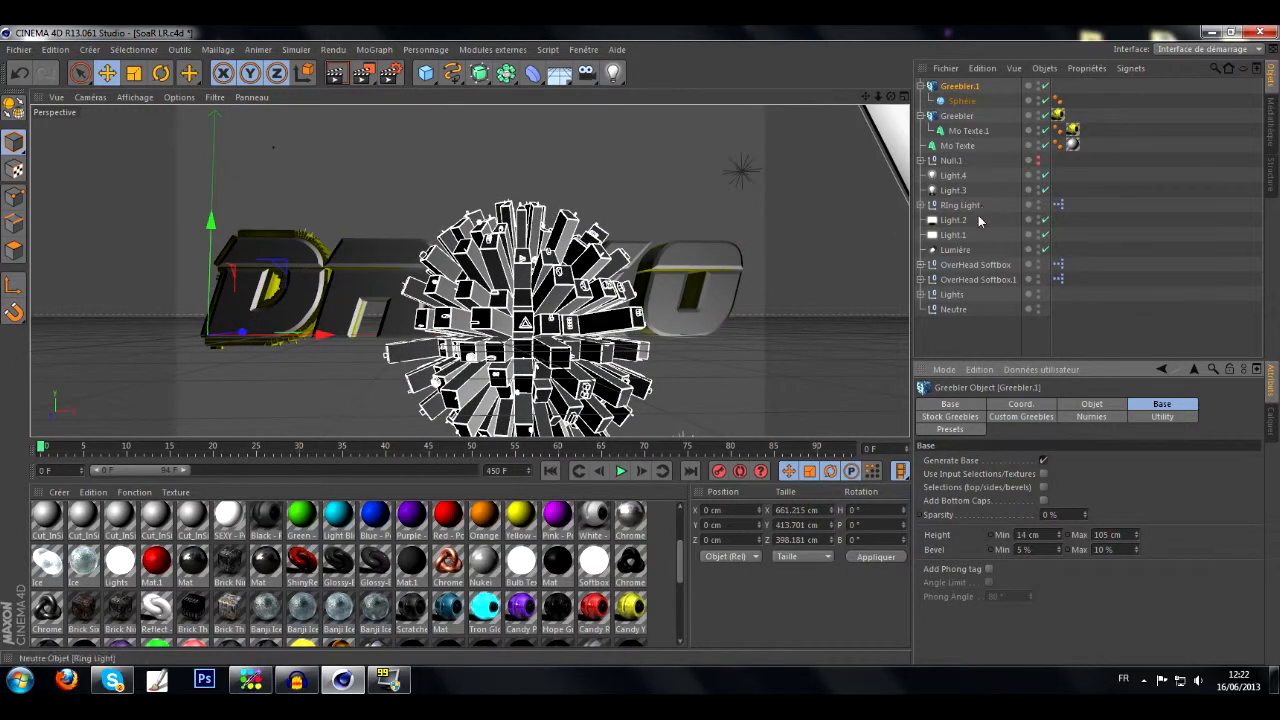
{"action": "left_click", "coordinate": [958, 116]}
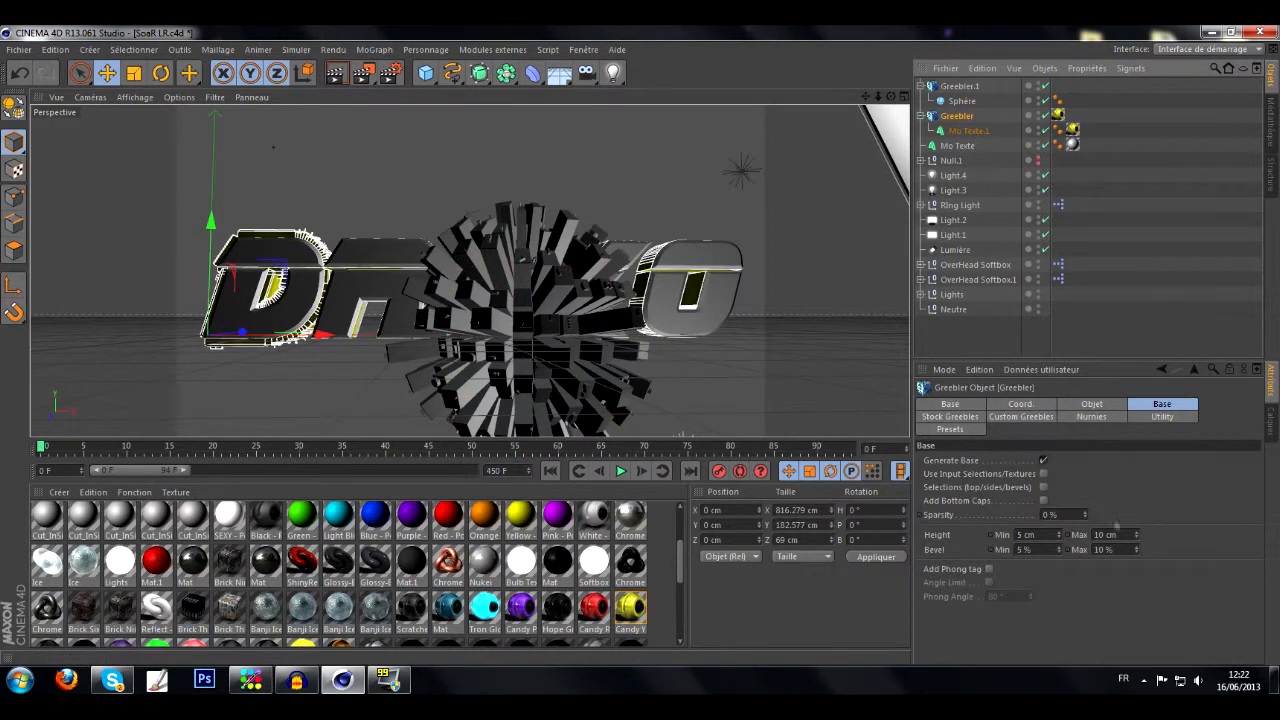
{"action": "left_click", "coordinate": [1044, 460]}
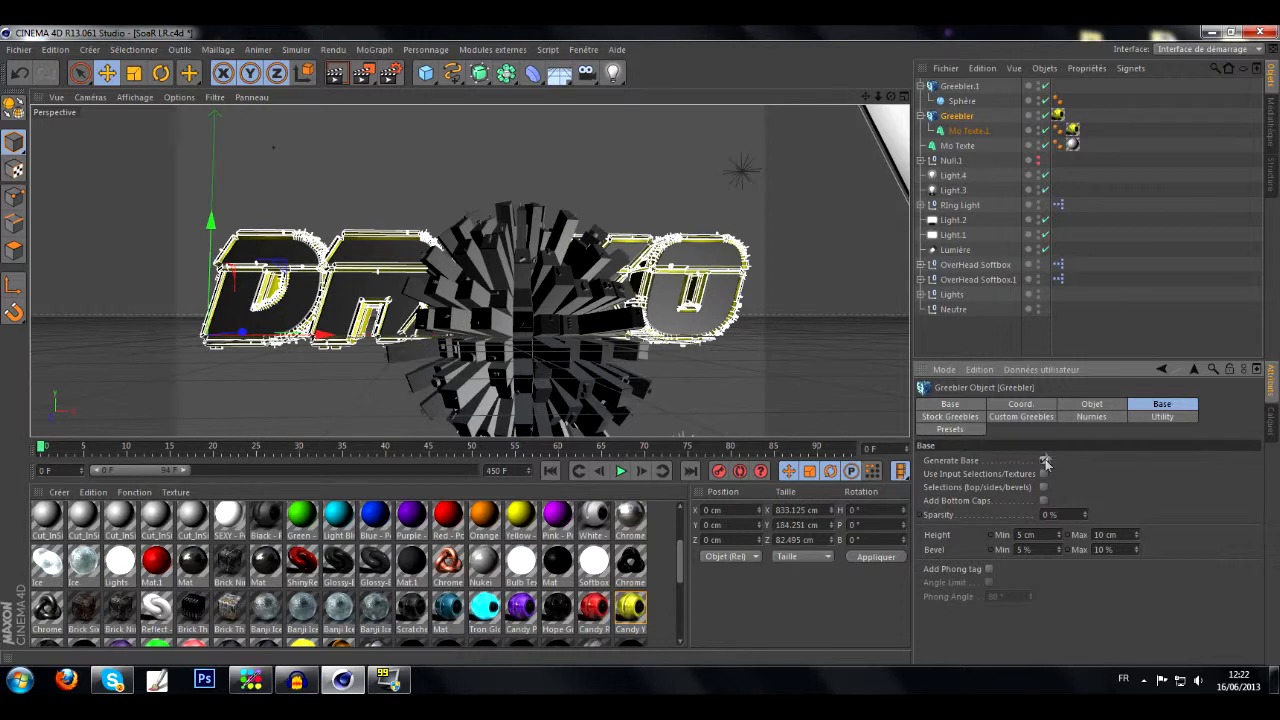
{"action": "left_click", "coordinate": [958, 86]}
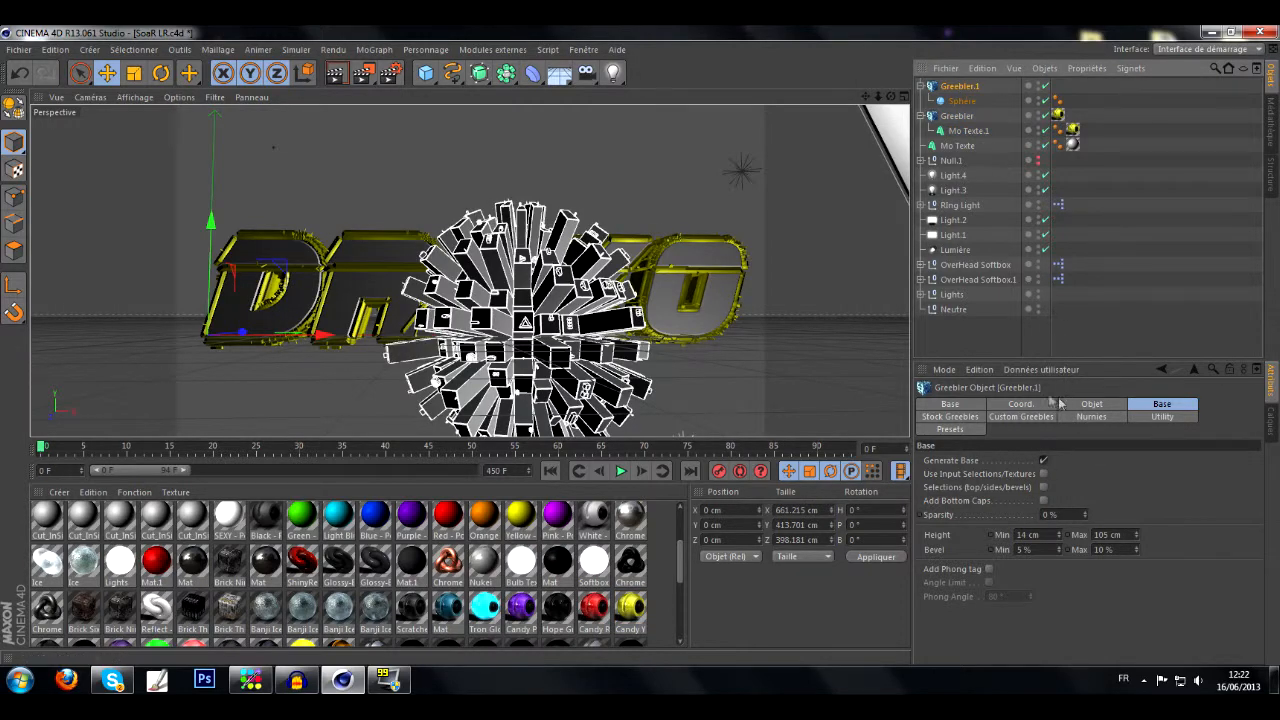
{"action": "left_click", "coordinate": [1089, 416]}
{"action": "left_click", "coordinate": [1152, 404]}
Raise the sphere to about 89 cm along Y and give it a radius of about 128 cm with 18 segments
{"action": "left_click", "coordinate": [958, 101]}
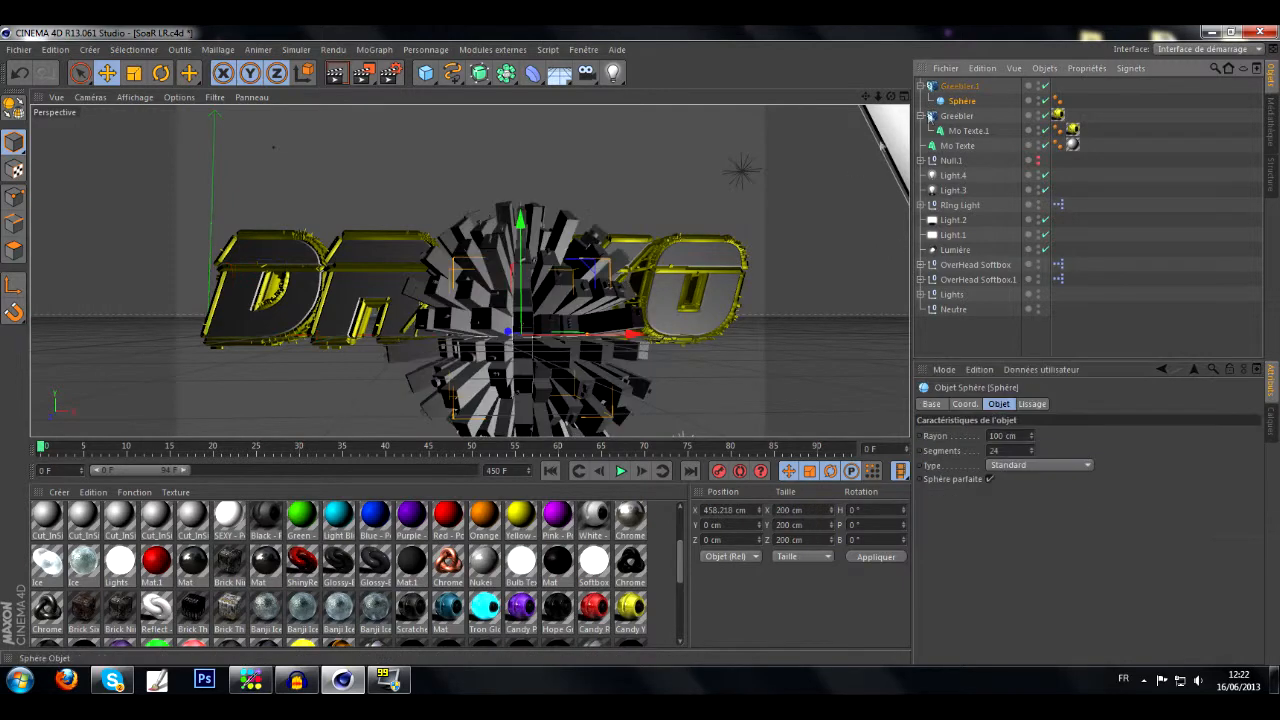
{"action": "left_click_drag", "start_coordinate": [530, 292], "coordinate": [605, 272]}
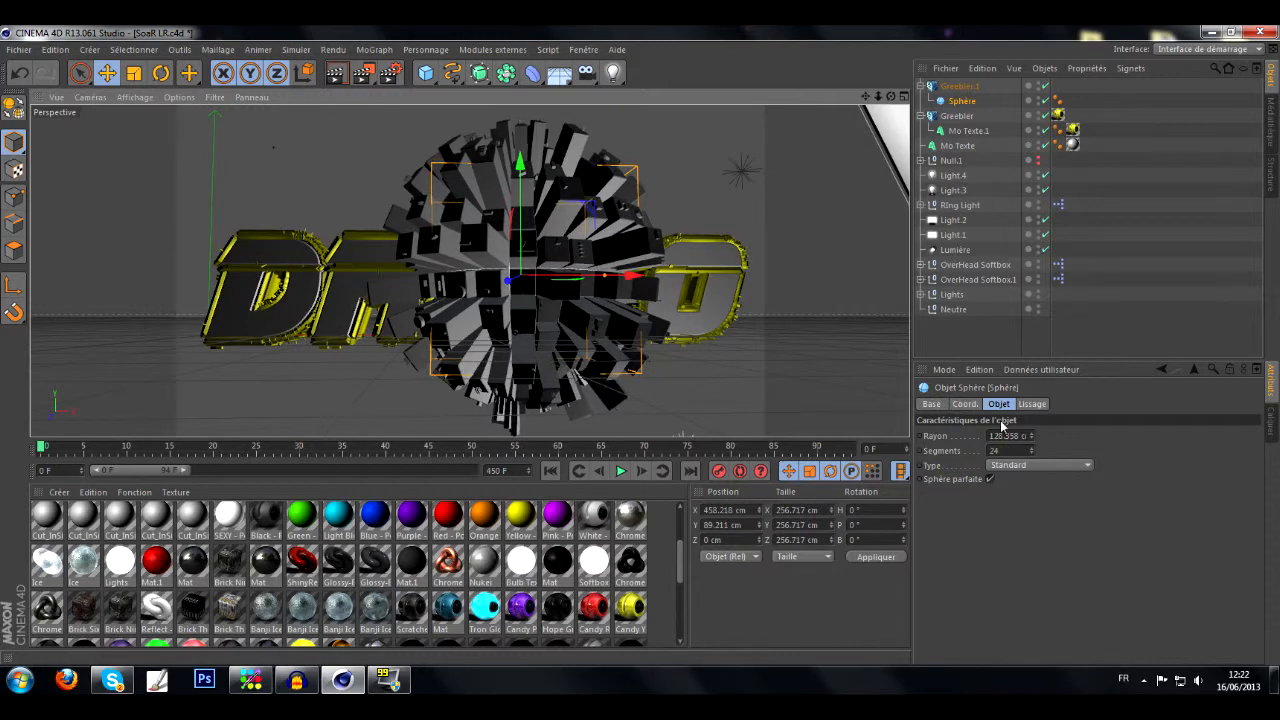
{"action": "mouse_move", "coordinate": [1032, 451]}
{"action": "left_mouse_down"}
{"action": "mouse_move", "coordinate": [1032, 468]}
{"action": "mouse_move", "coordinate": [1032, 451]}
{"action": "left_mouse_up"}
Try different sphere types, settle on Octaèdre, and disable the perfect sphere option
{"action": "left_click", "coordinate": [1025, 465]}
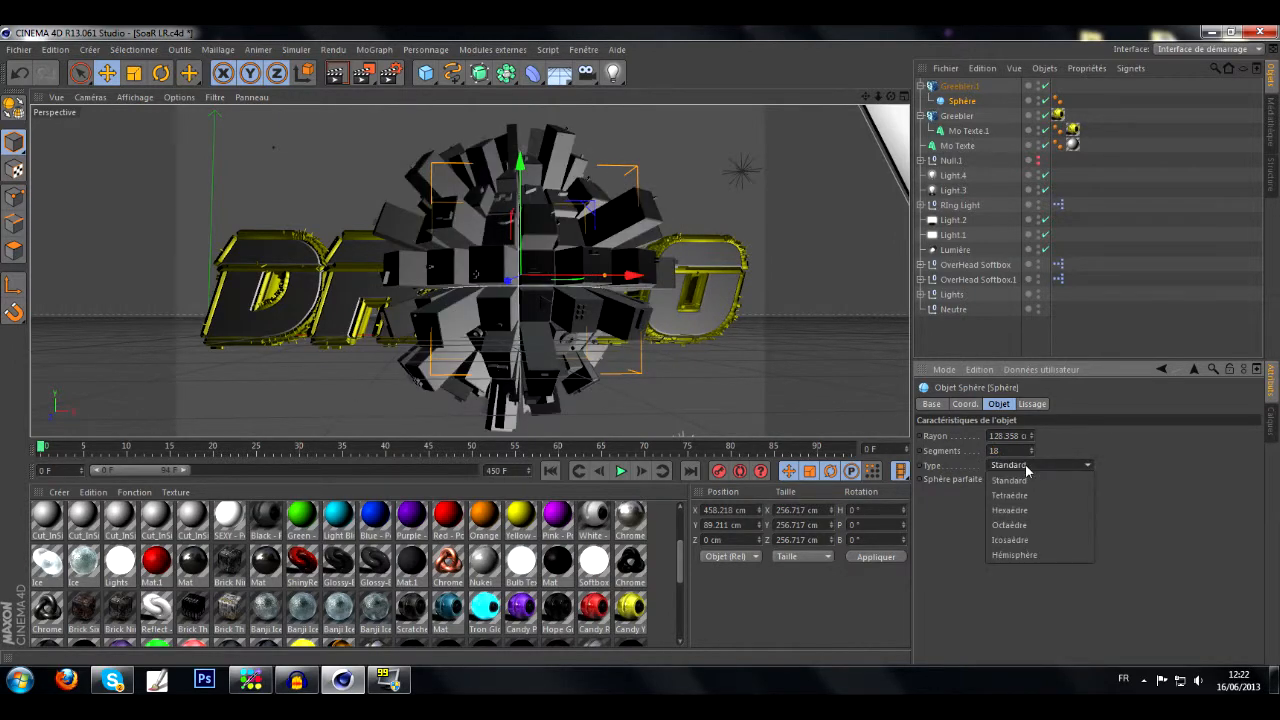
{"action": "left_click", "coordinate": [1033, 524]}
{"action": "scroll", "coordinate": [1027, 466], "scroll_direction": "up", "scroll_amount": 3}
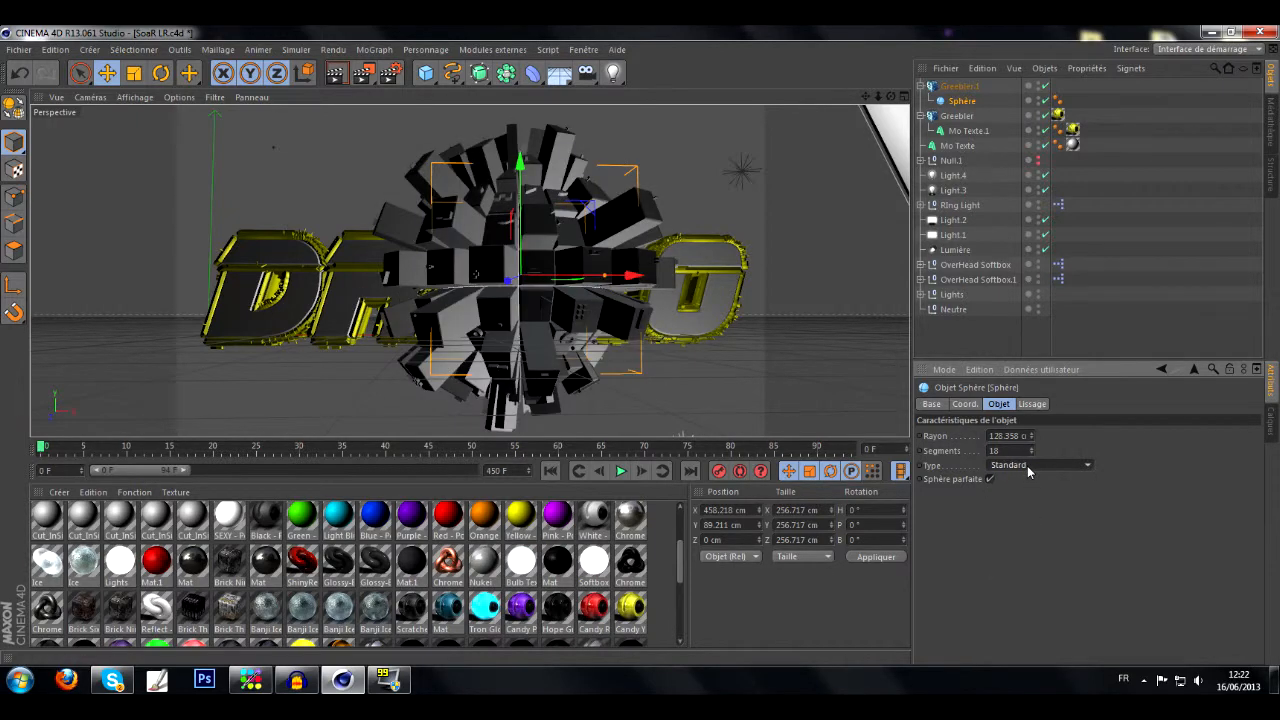
{"action": "scroll", "coordinate": [1027, 468], "scroll_direction": "down", "scroll_amount": 5}
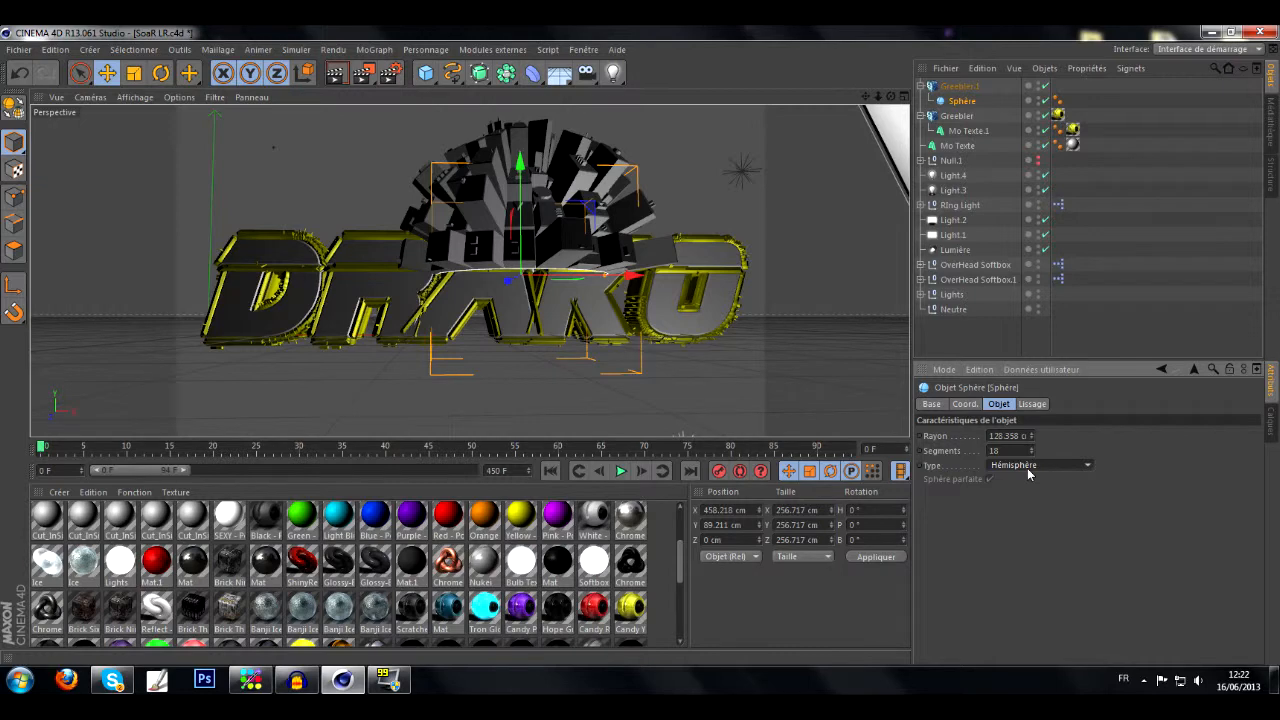
{"action": "scroll", "coordinate": [1027, 468], "scroll_direction": "up", "scroll_amount": 1}
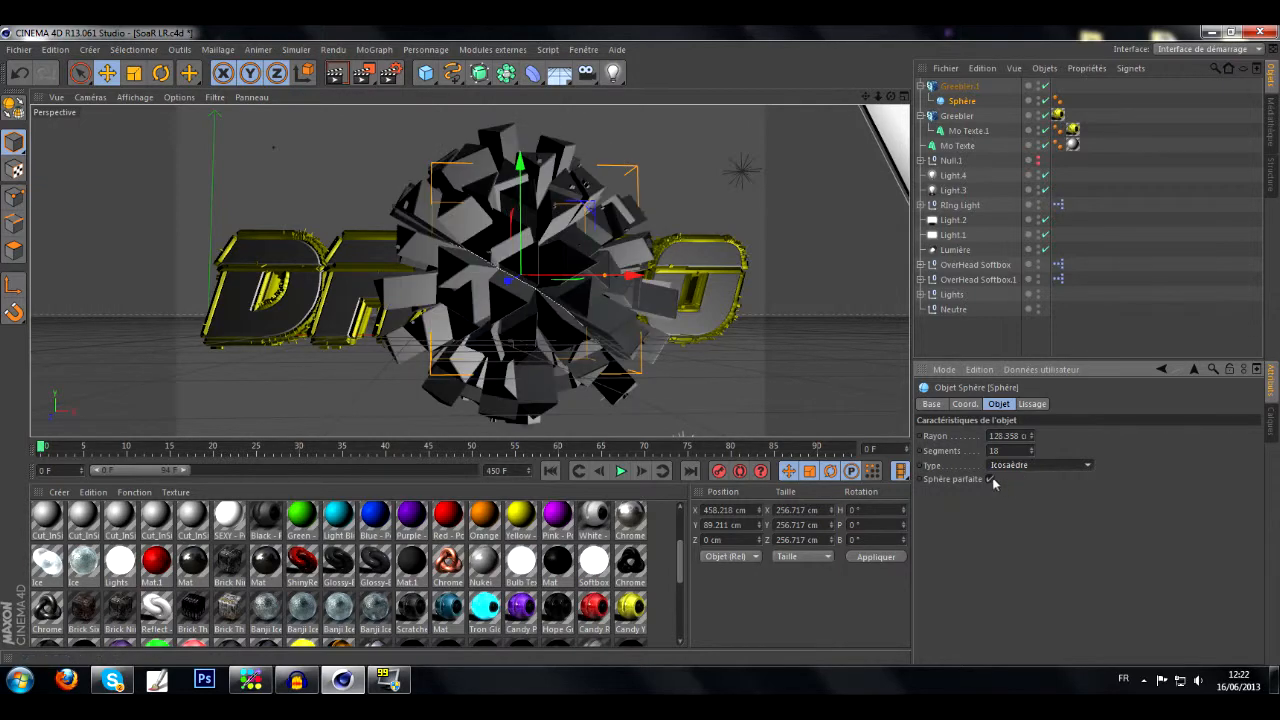
{"action": "left_click", "coordinate": [991, 479]}
{"action": "scroll", "coordinate": [999, 465], "scroll_direction": "up", "scroll_amount": 1}
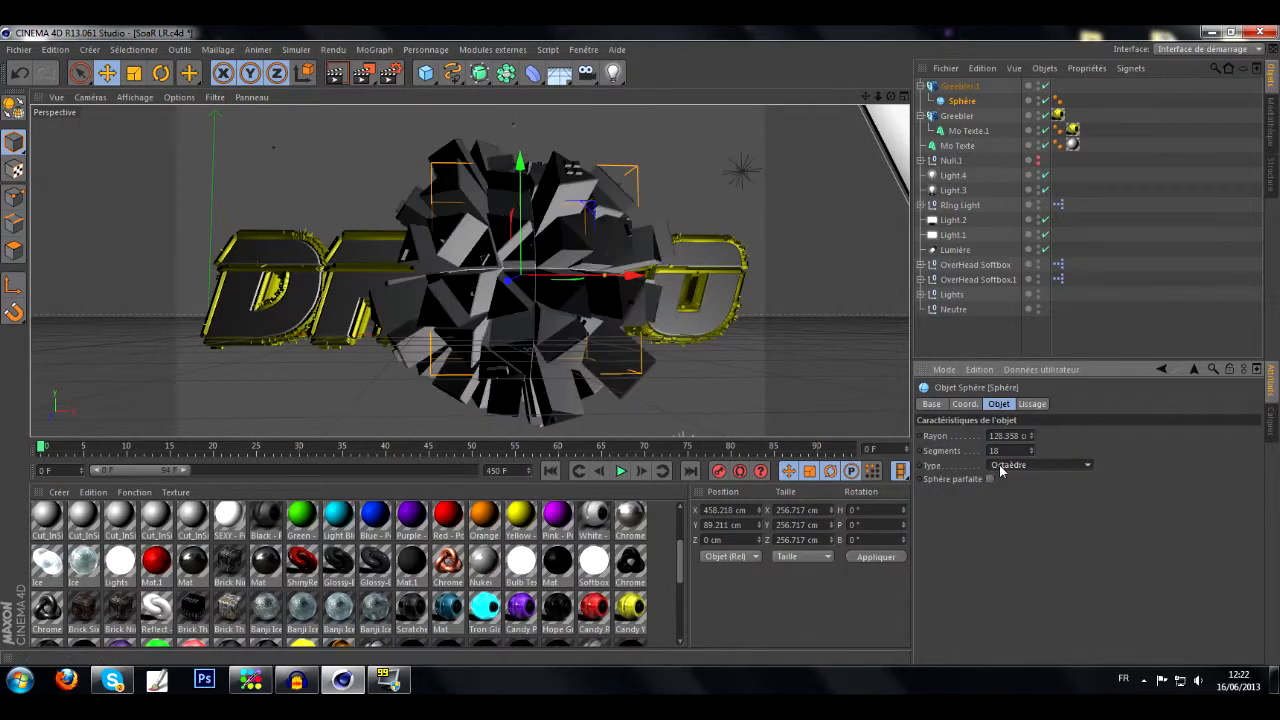
Set the sphere Greebler's maximum base height to 118 cm and try a higher sparsity before returning it to 0 %
{"action": "left_click", "coordinate": [958, 86]}
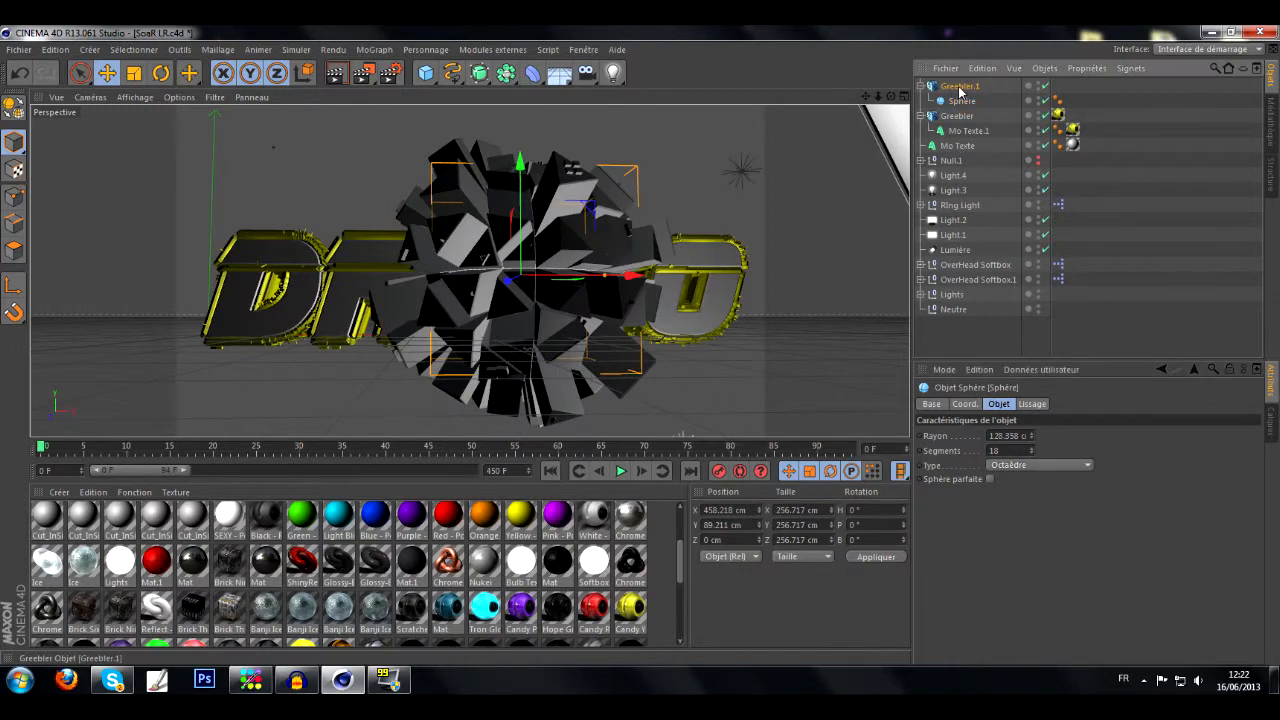
{"action": "left_click_drag", "start_coordinate": [1136, 535], "coordinate": [1085, 500]}
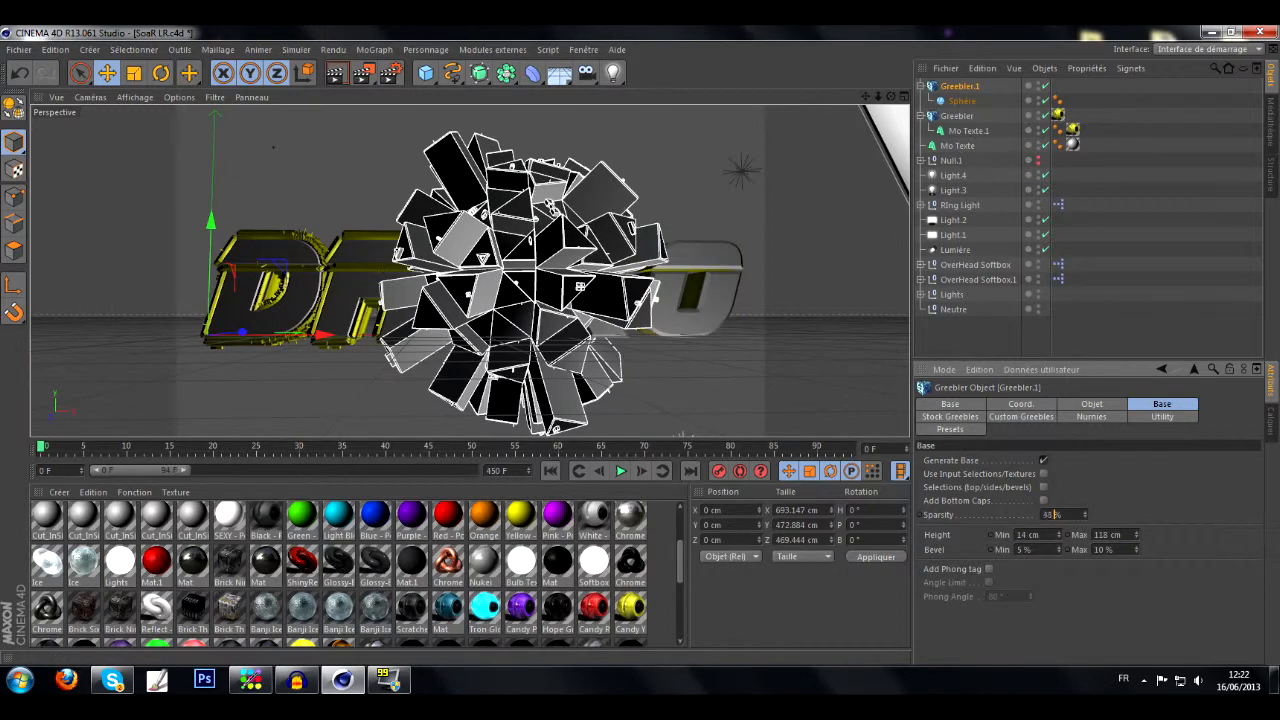
{"action": "left_click_drag", "start_coordinate": [1085, 500], "coordinate": [1085, 510]}
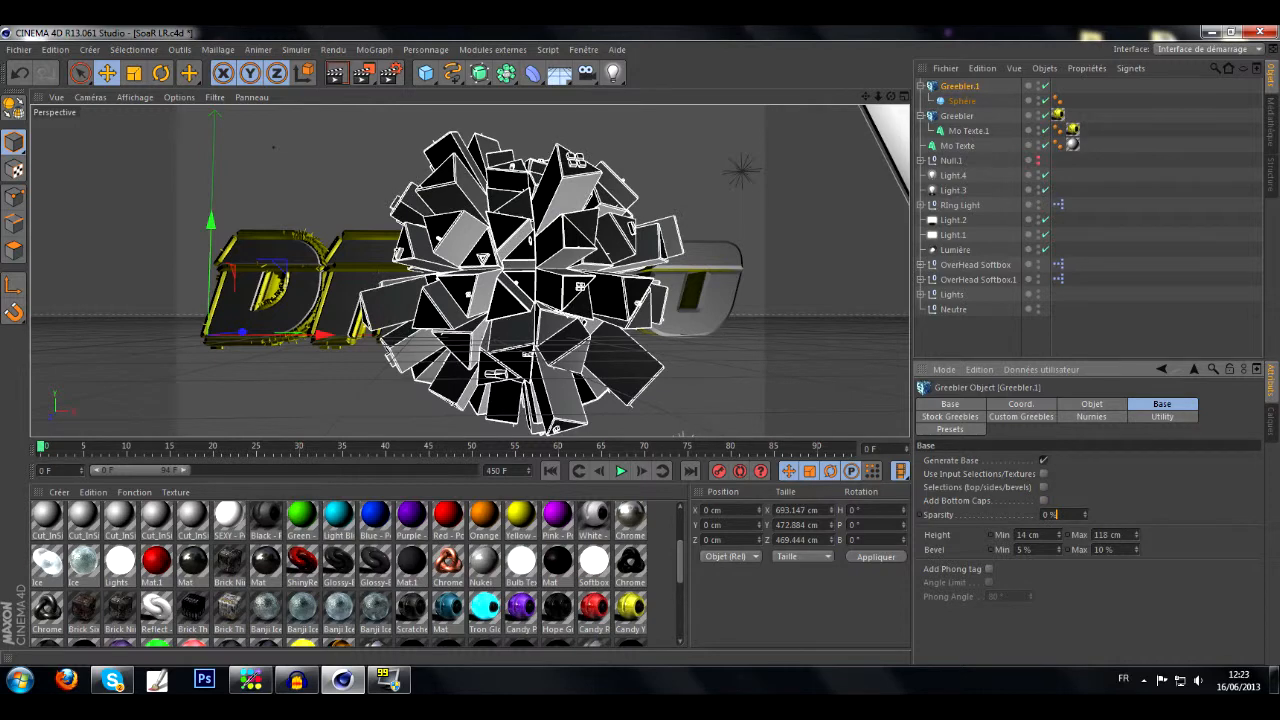
Set the sphere Greebler's base bevel to a minimum of 28 % and a maximum of 49 %
{"action": "left_click", "coordinate": [1044, 475]}
{"action": "left_click_drag", "start_coordinate": [1059, 549], "coordinate": [1059, 530]}
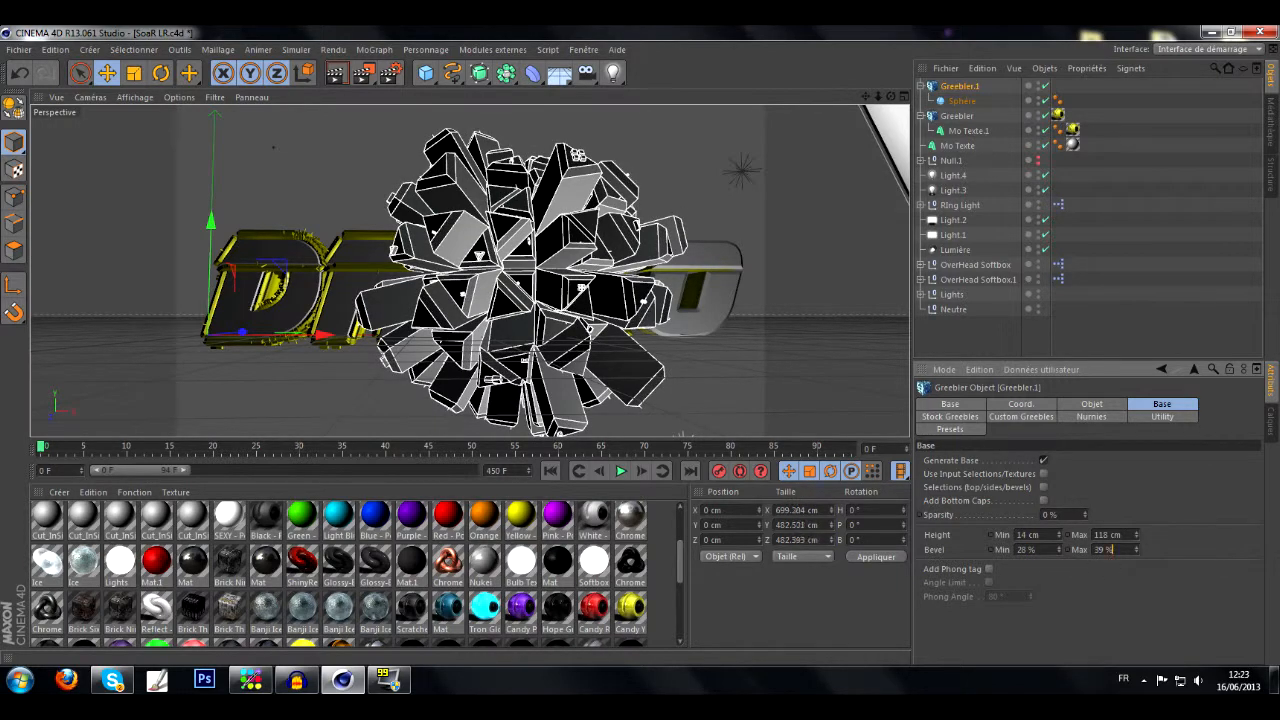
{"action": "left_click_drag", "start_coordinate": [1136, 549], "coordinate": [1136, 539]}
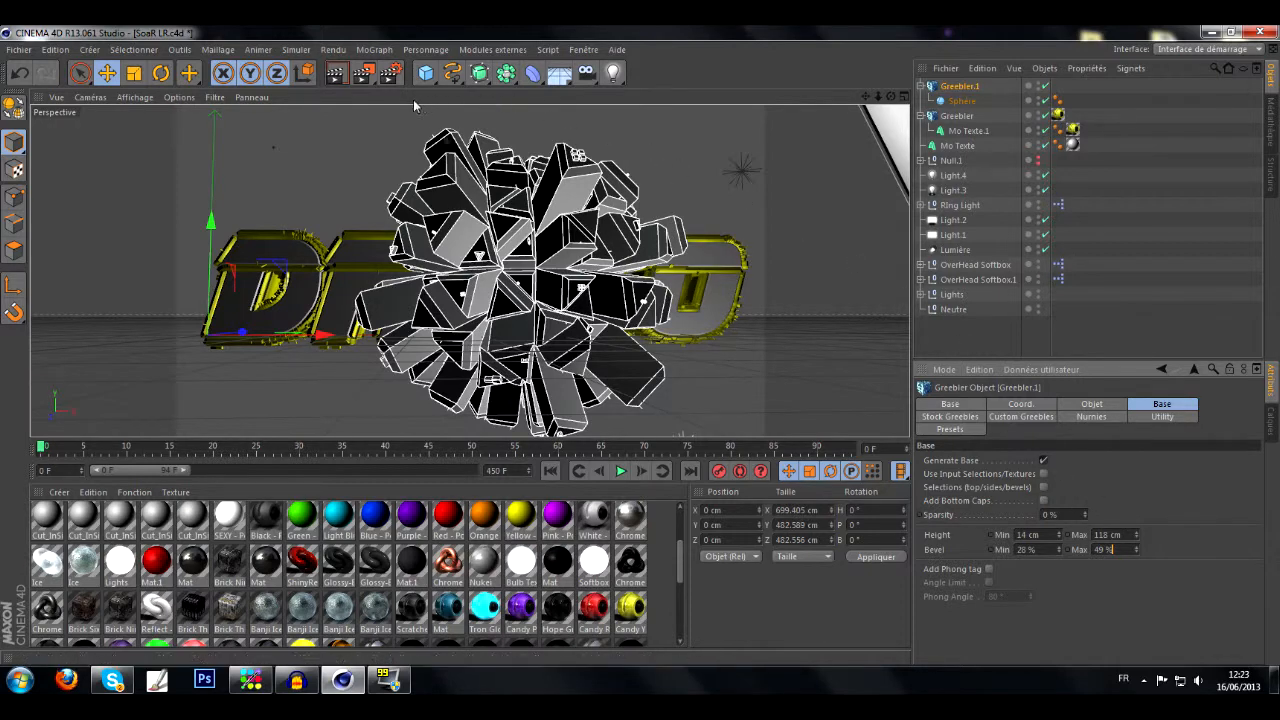
Apply the Tron Glow Blue material to the sphere's Greebler, render a viewport preview and dismiss it
{"action": "left_click_drag", "start_coordinate": [503, 614], "coordinate": [686, 420]}
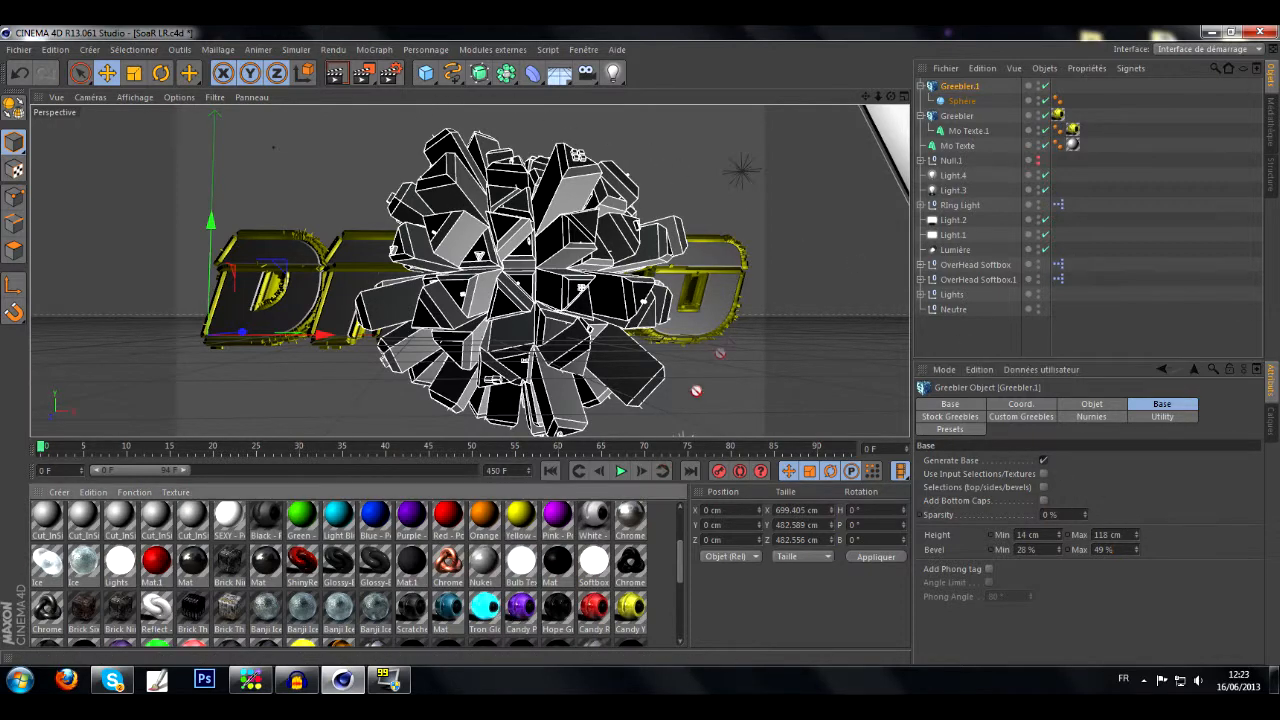
{"action": "left_click_drag", "start_coordinate": [935, 118], "coordinate": [960, 86]}
{"action": "left_click", "coordinate": [336, 72]}
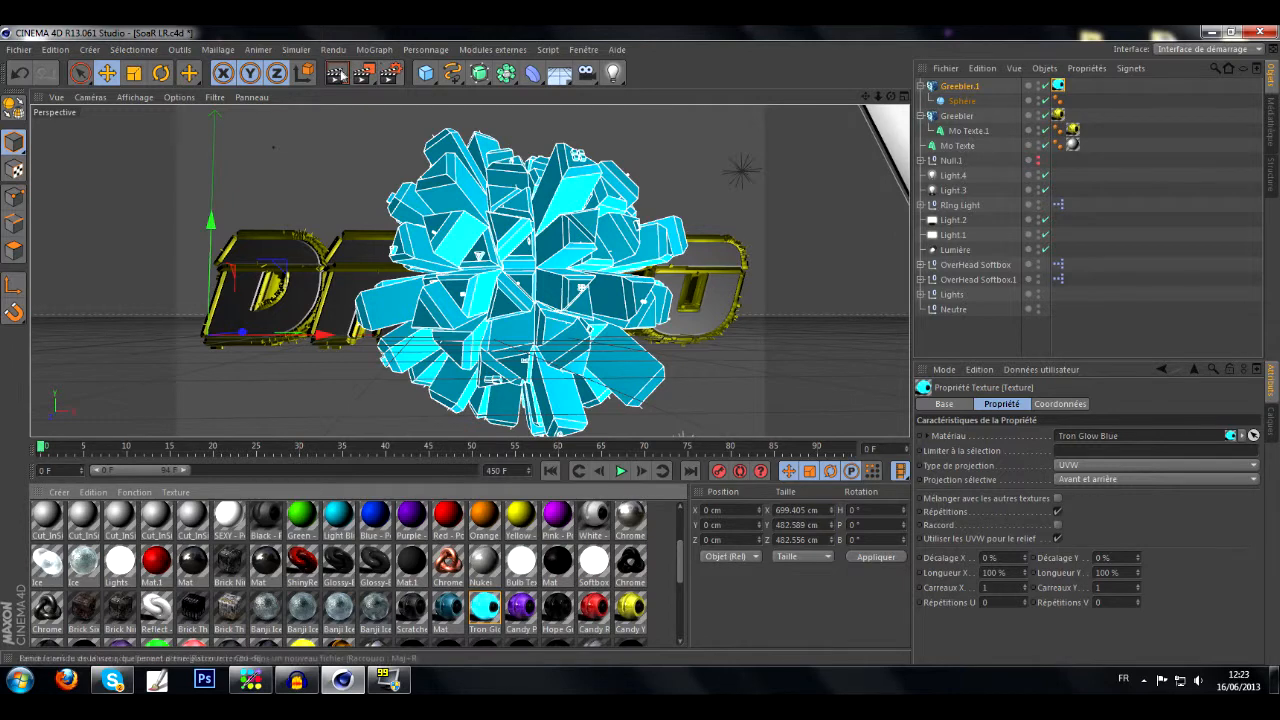
{"action": "left_click", "coordinate": [316, 257]}
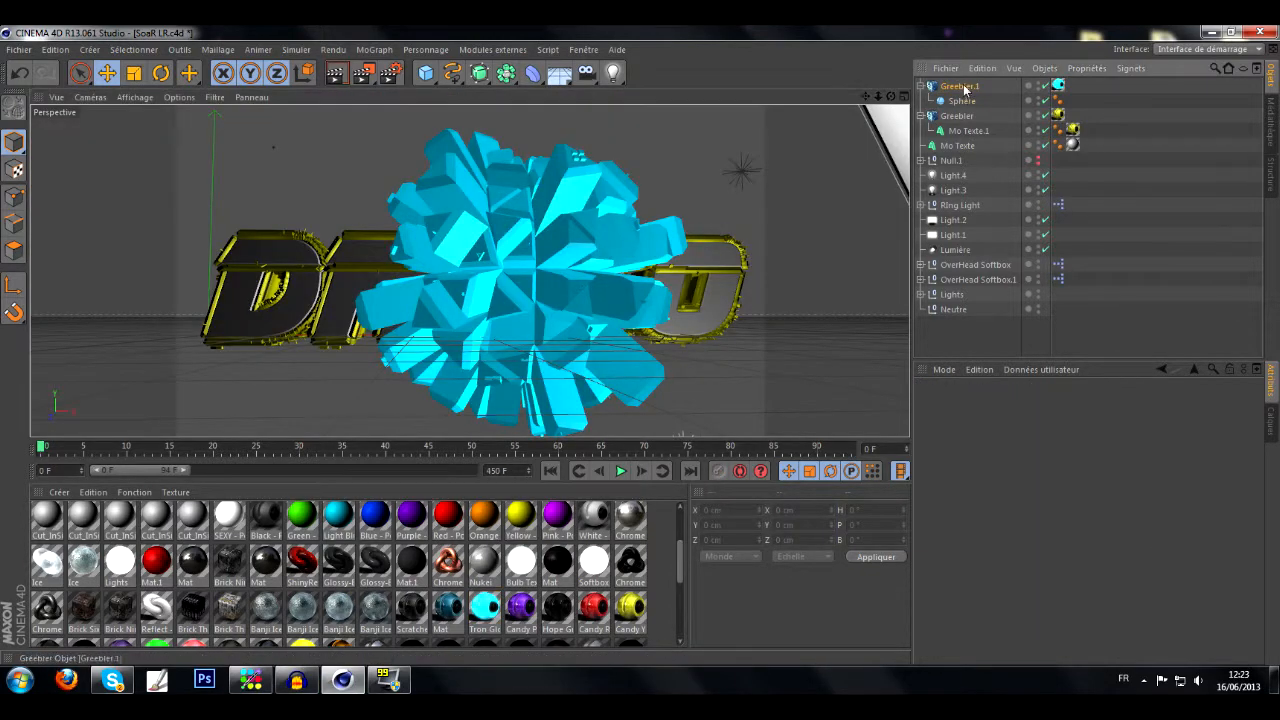
Move the sphere's Greebler to about 302 cm along X and 150 cm along Z, by the text's final letter
{"action": "left_click", "coordinate": [680, 245]}
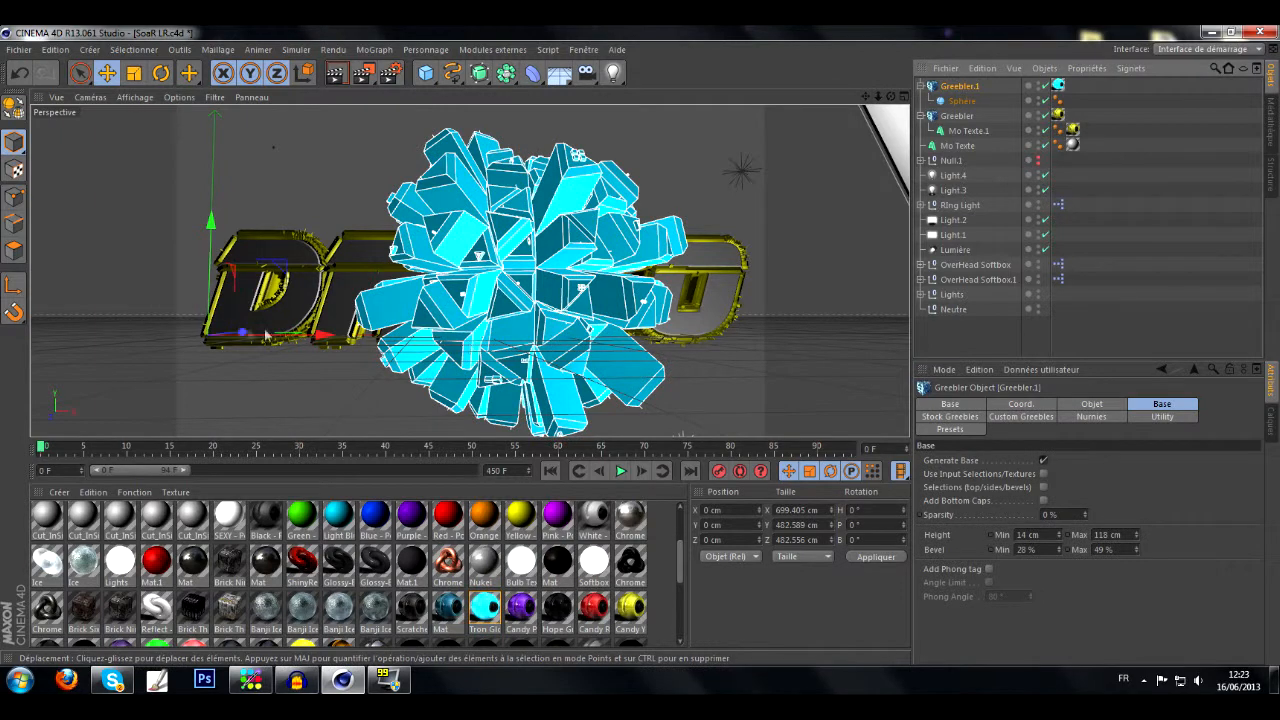
{"action": "left_click_drag", "start_coordinate": [236, 335], "coordinate": [488, 338]}
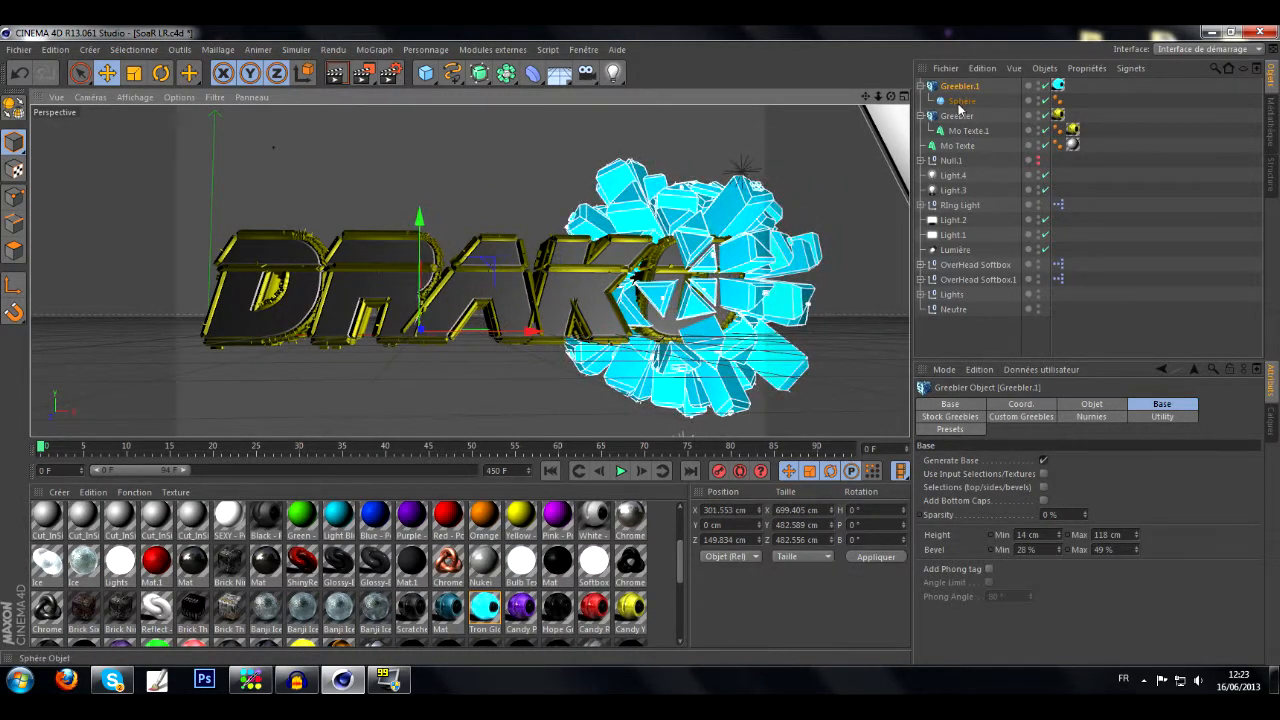
Reduce the sphere's radius to about 51 cm and move it to about 431 cm along X and -70 cm along Z
{"action": "left_click", "coordinate": [958, 103]}
{"action": "left_click", "coordinate": [964, 404]}
{"action": "left_click", "coordinate": [934, 405]}
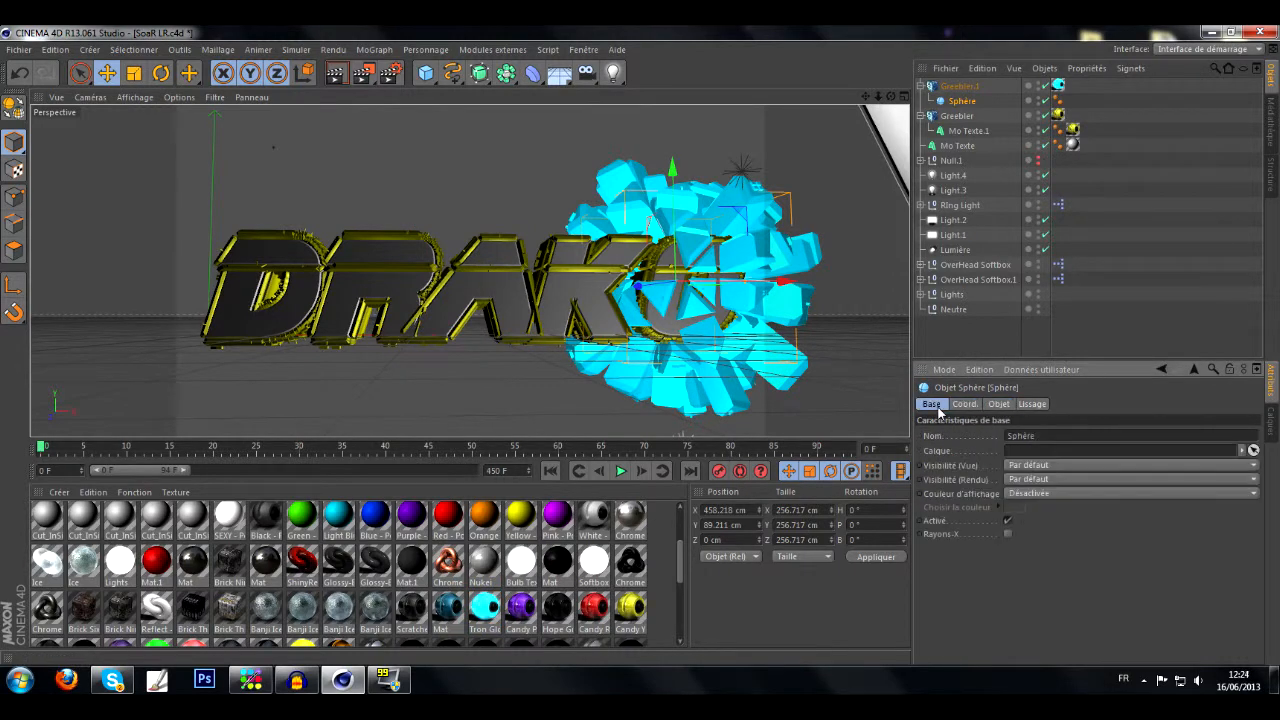
{"action": "left_click", "coordinate": [999, 404]}
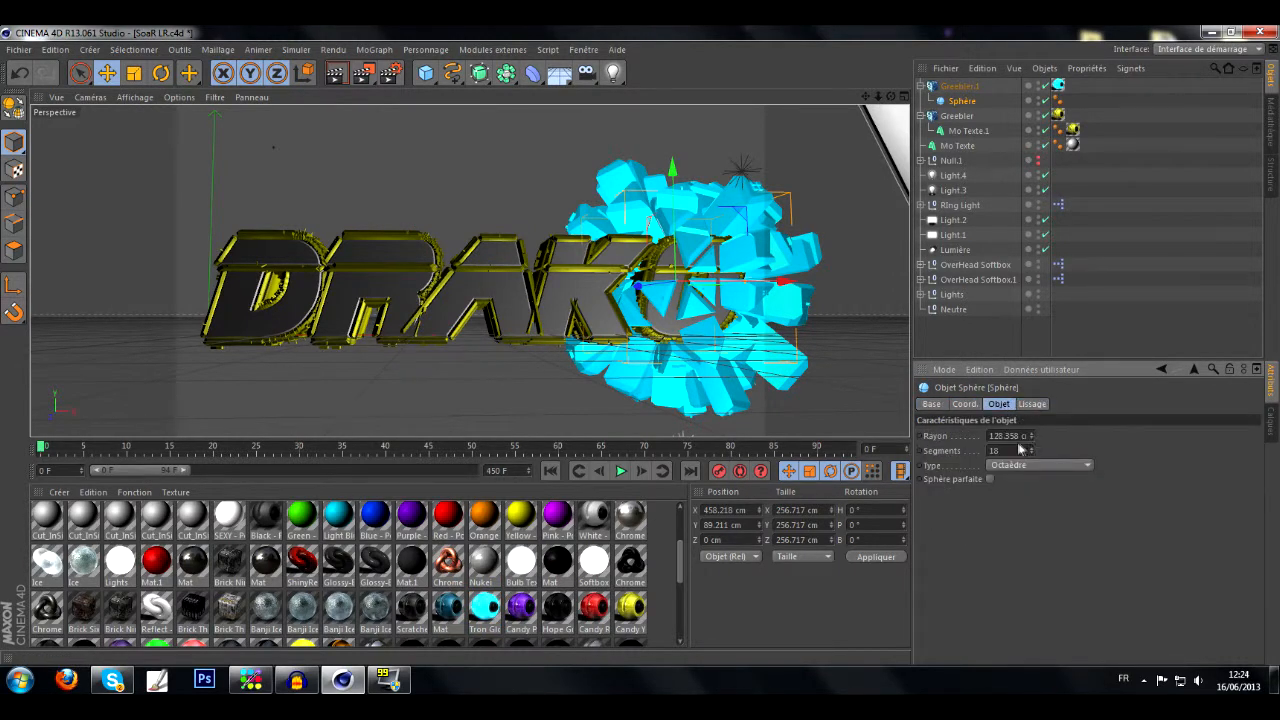
{"action": "left_click_drag", "start_coordinate": [1031, 436], "coordinate": [1031, 480]}
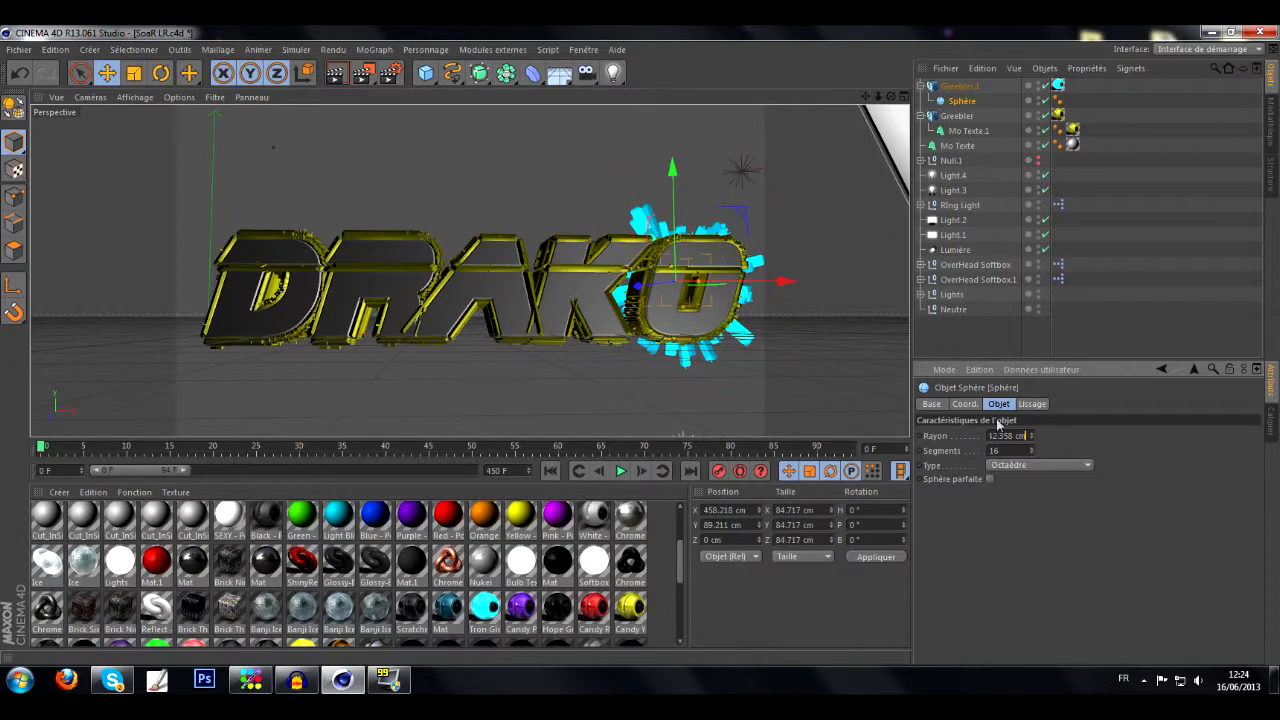
{"action": "left_click_drag", "start_coordinate": [645, 285], "coordinate": [713, 290]}
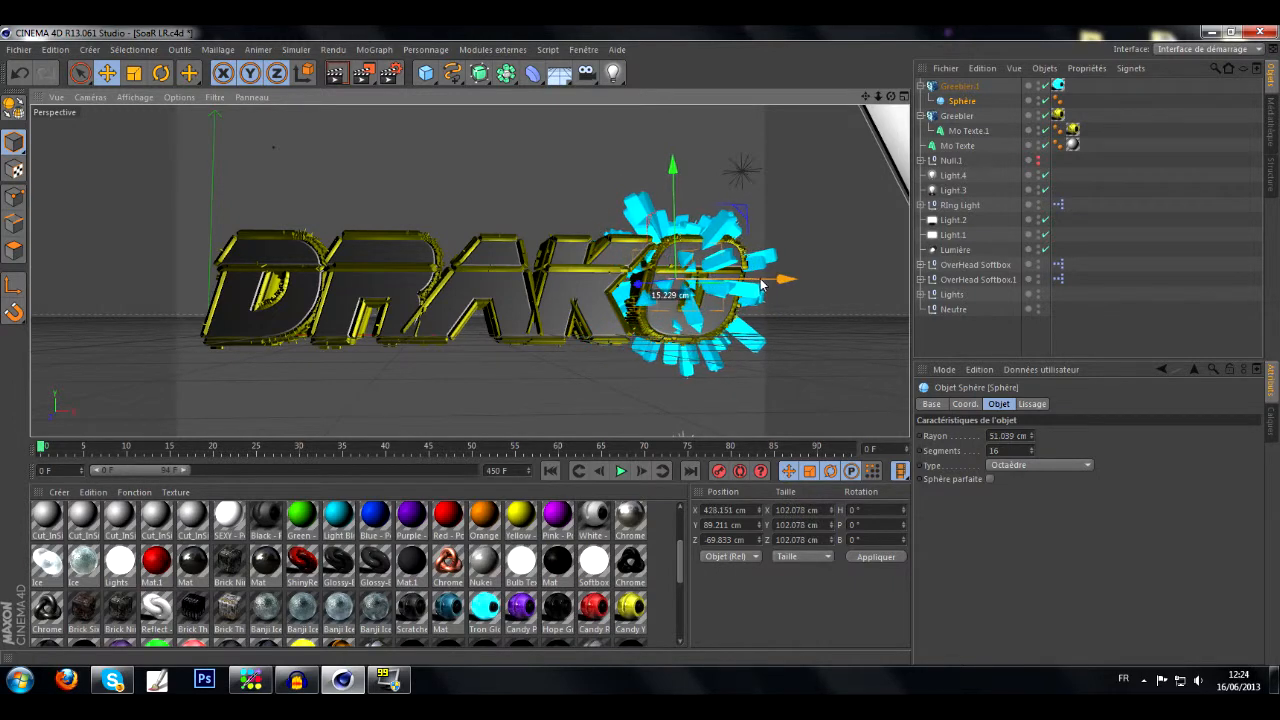
Replace the Tron Glow Blue material on the sphere's Greebler with Candy Yellow
{"action": "left_click", "coordinate": [970, 88]}
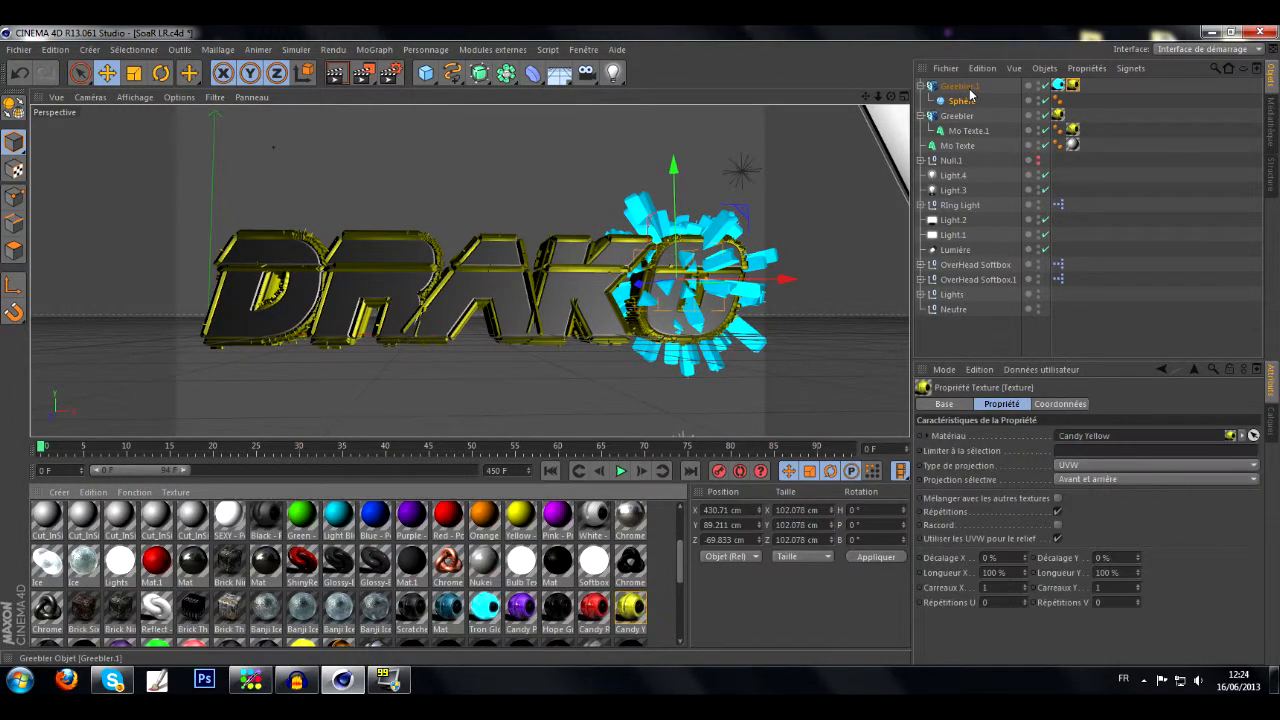
{"action": "left_click", "coordinate": [1062, 87]}
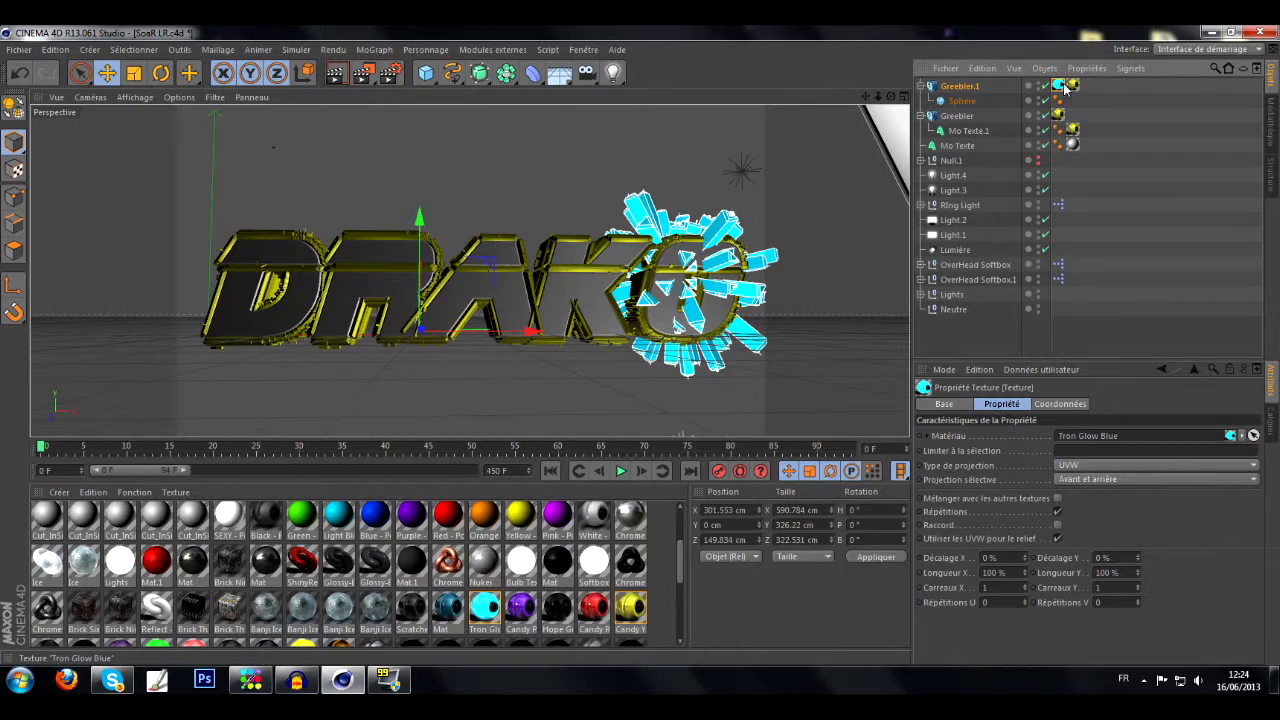
{"action": "key", "text": "Delete"}
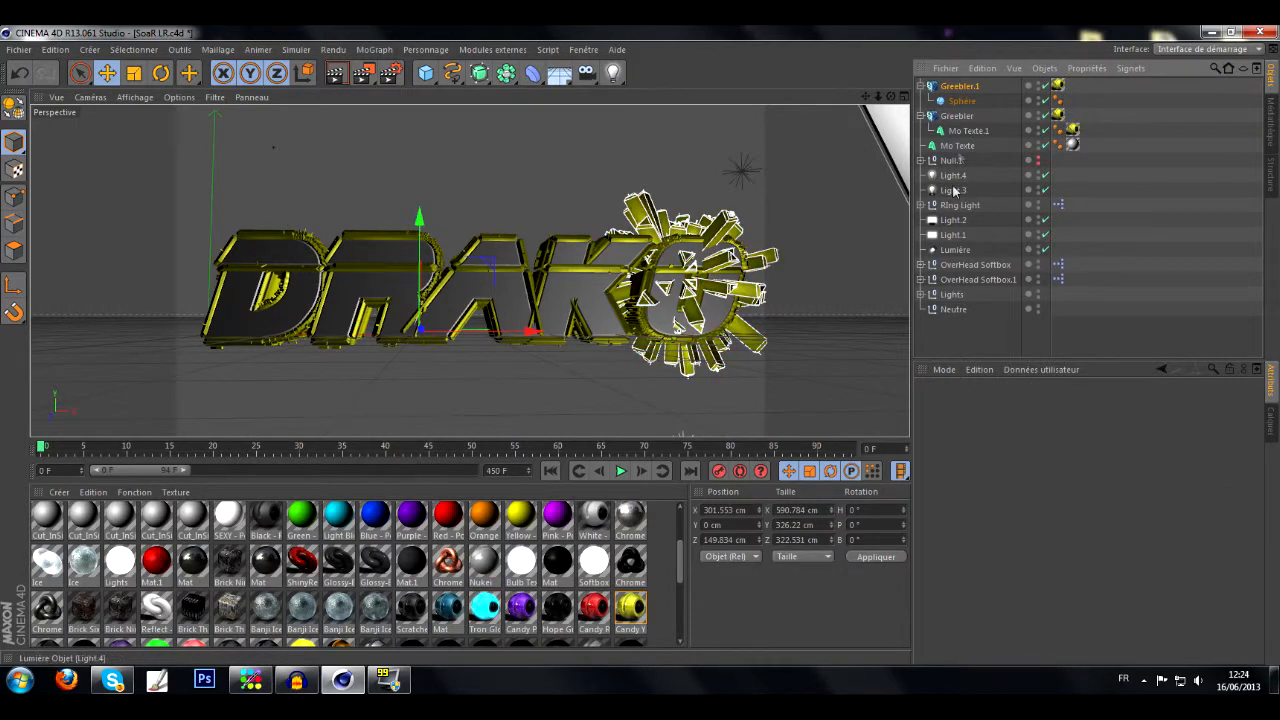
Make five copies of the sphere's Greebler and spread them along the text, the last at about -348 cm along X
{"action": "left_click", "coordinate": [962, 88]}
{"action": "key", "text": "ctrl+c"}
{"action": "key", "text": "ctrl+v"}
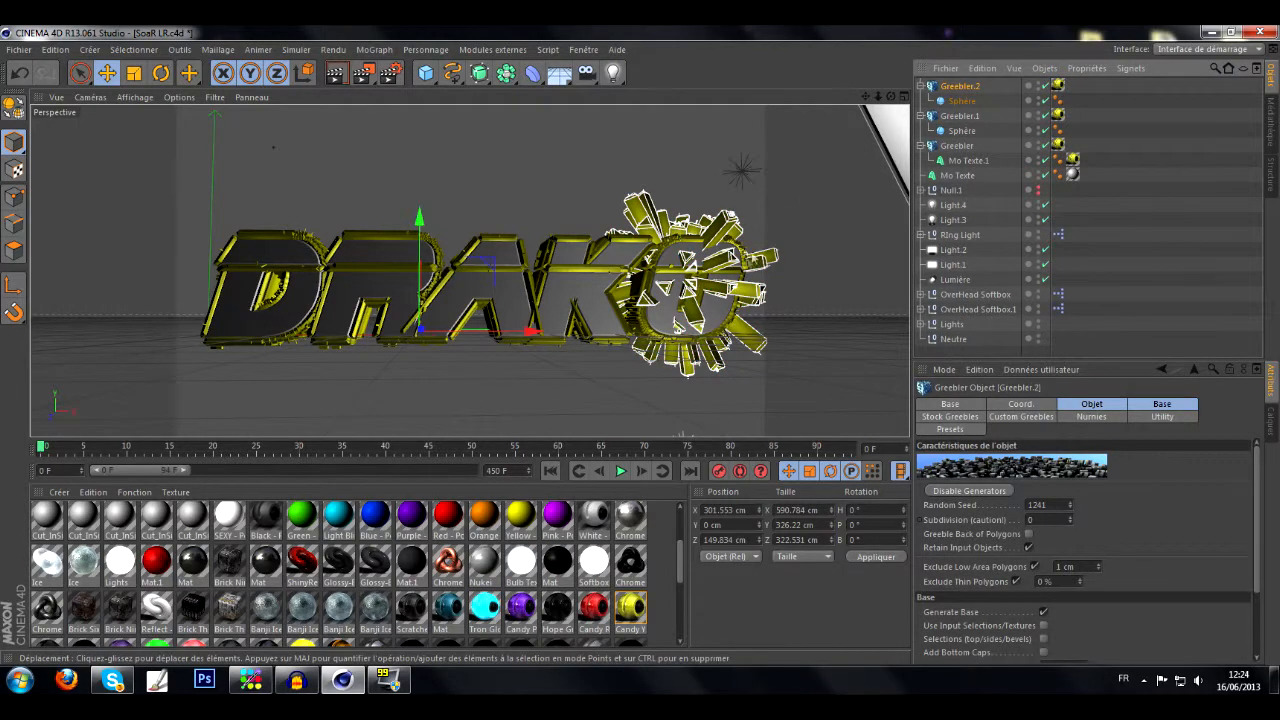
{"action": "left_click_drag", "start_coordinate": [532, 331], "coordinate": [150, 336]}
{"action": "key", "text": "ctrl+c"}
{"action": "key", "text": "ctrl+v"}
{"action": "key", "text": "ctrl+c"}
{"action": "key", "text": "ctrl+v"}
{"action": "key", "text": "ctrl+c"}
{"action": "key", "text": "ctrl+v"}
{"action": "key", "text": "ctrl+c"}
{"action": "key", "text": "ctrl+v"}
Render a viewport preview of the text with the yellow Greebler copies, accepting the missing-texture warning
{"action": "key", "text": "ctrl+r"}
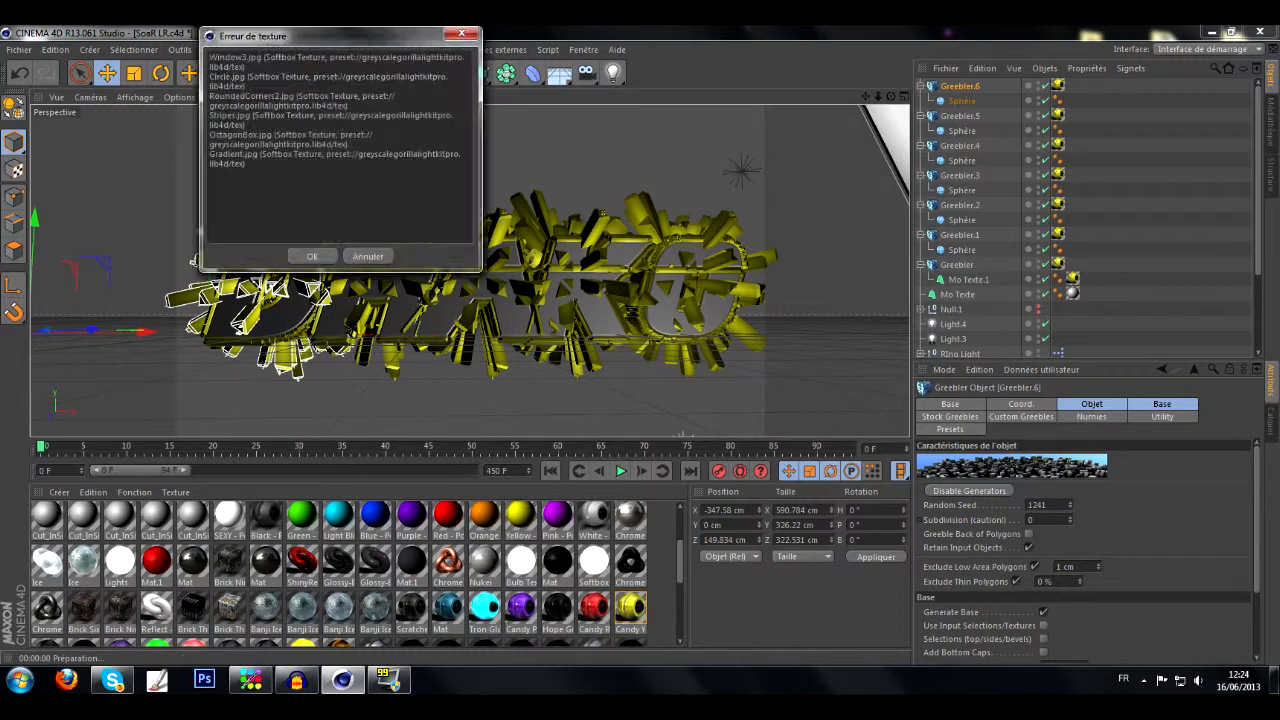
{"action": "left_click", "coordinate": [314, 257]}
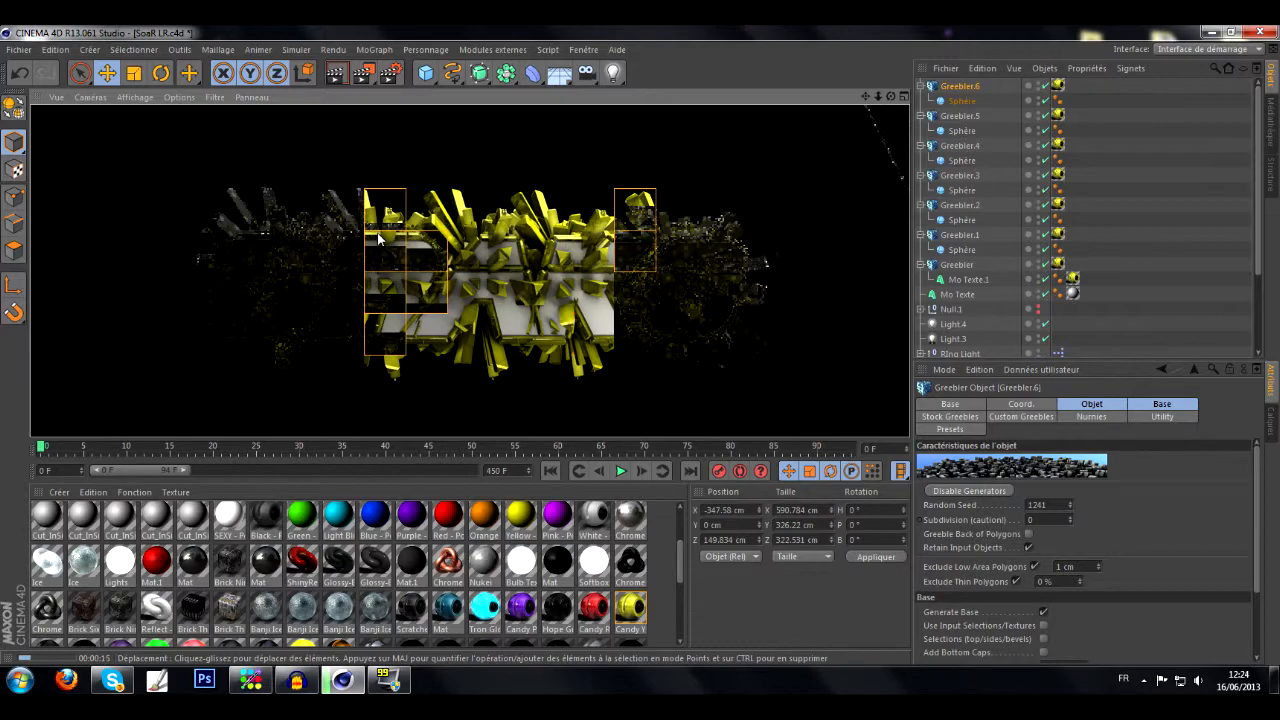
{"action": "left_click", "coordinate": [312, 681]}
{"action": "left_click", "coordinate": [343, 681]}
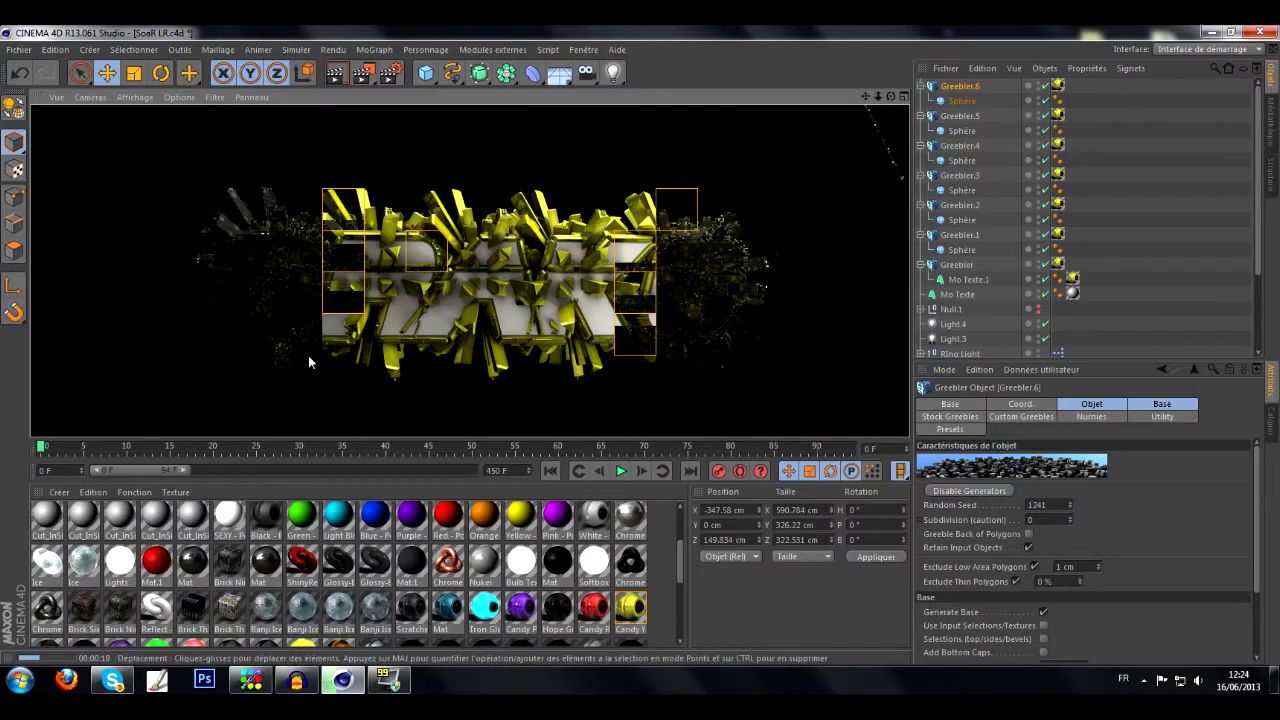